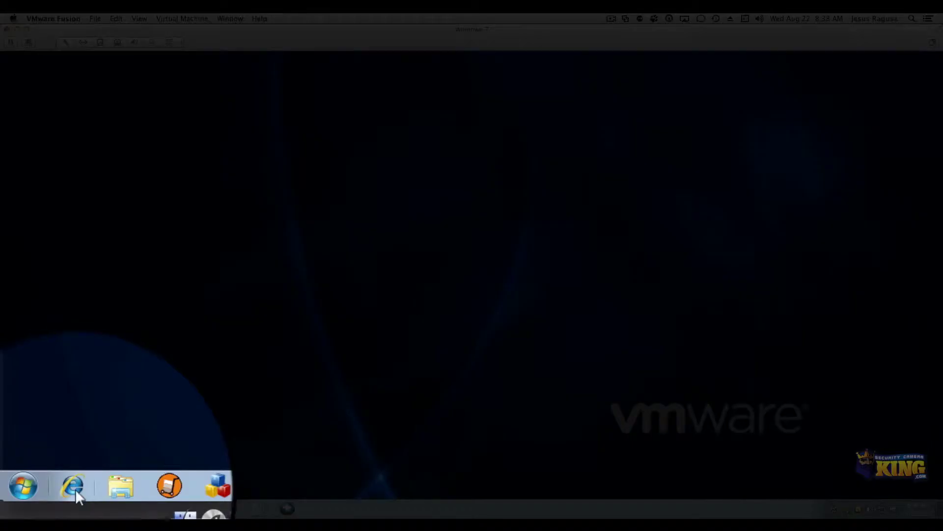
# Step: Open Internet Explorer and bring up the custom security level settings for the Internet zone in Internet Options
pyautogui.click(43, 508)
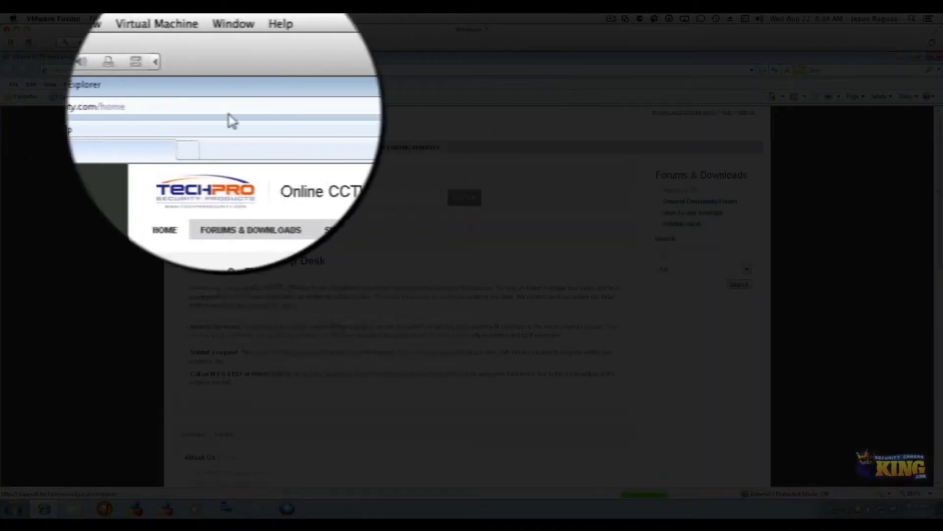
pyautogui.click(101, 84)
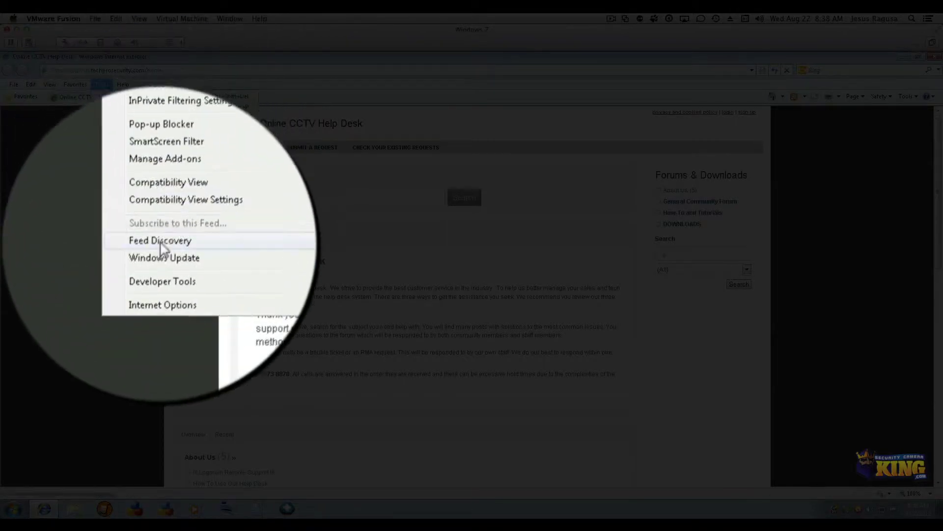
pyautogui.click(160, 284)
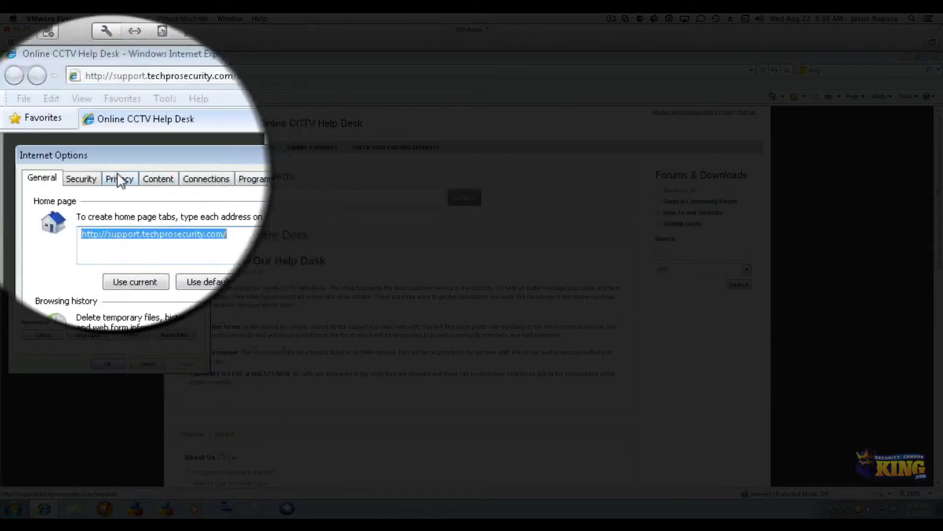
pyautogui.click(50, 136)
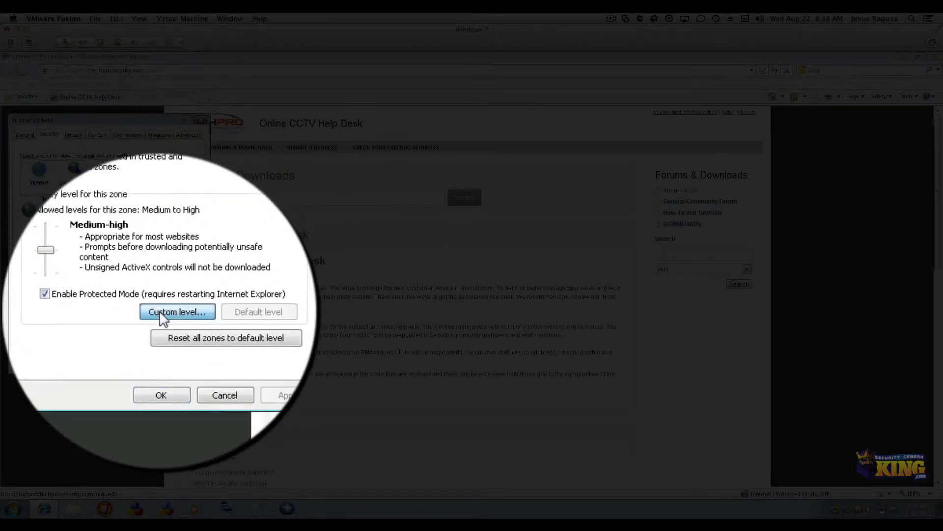
pyautogui.click(133, 315)
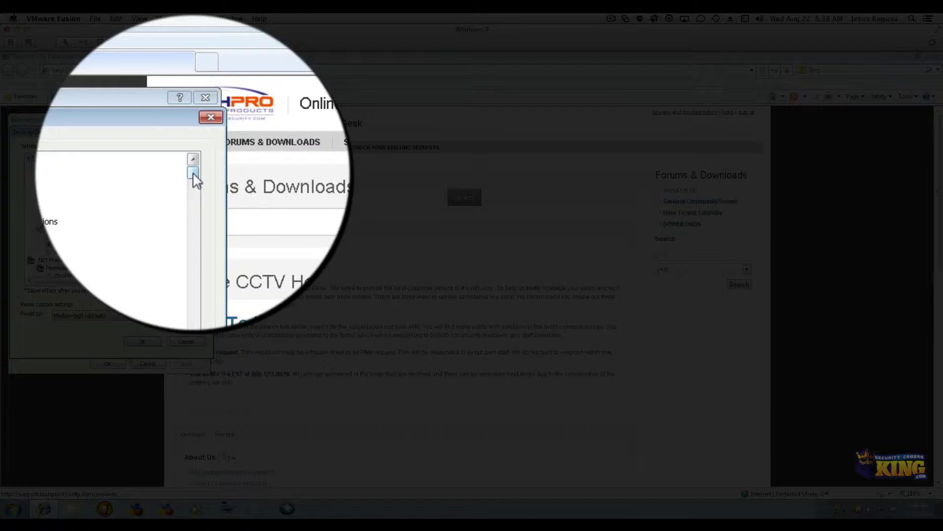
# Step: Set Download unsigned ActiveX controls to Prompt, confirm the changed zone settings, and apply them
pyautogui.moveTo(192, 173); pyautogui.dragTo(192, 187)
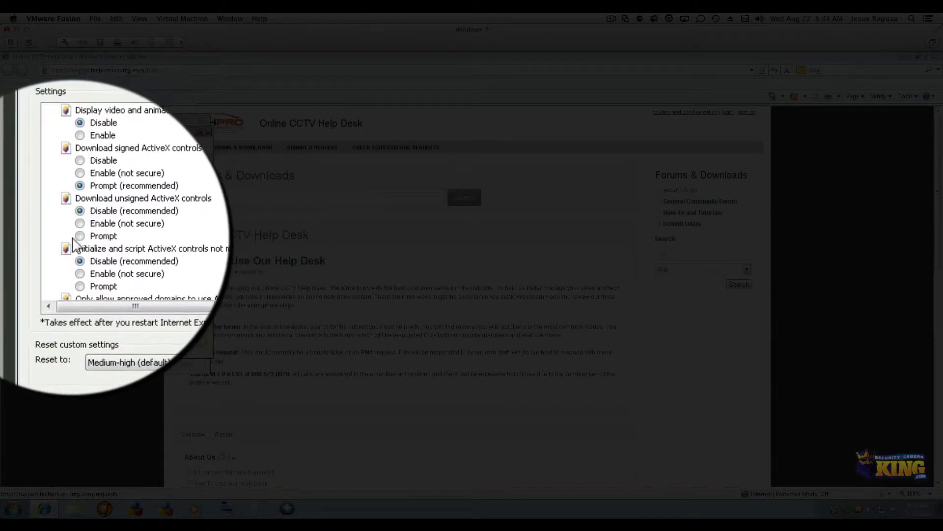
pyautogui.click(98, 239)
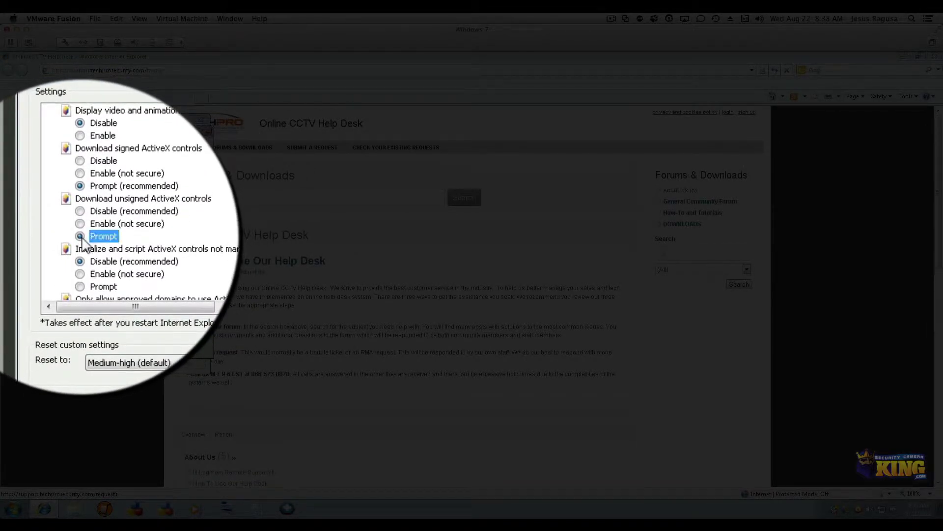
pyautogui.click(142, 341)
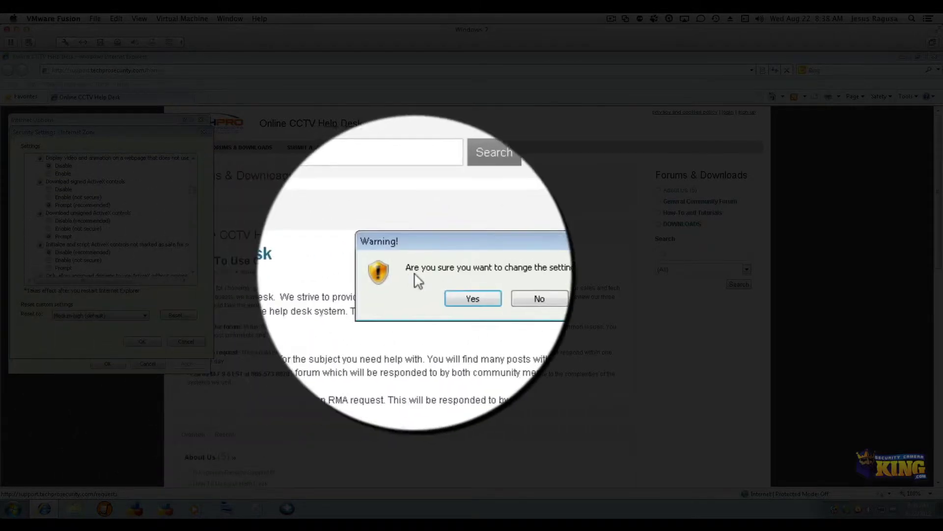
pyautogui.click(83, 265)
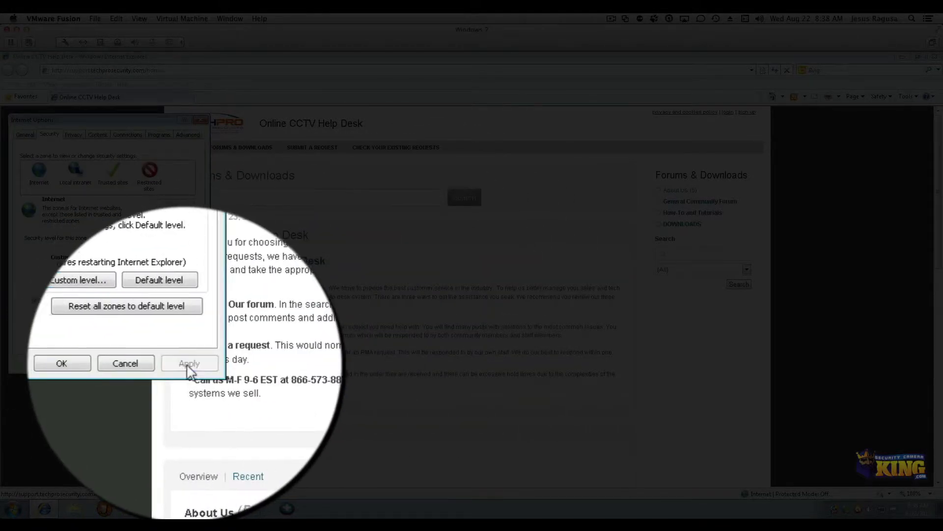
pyautogui.click(160, 364)
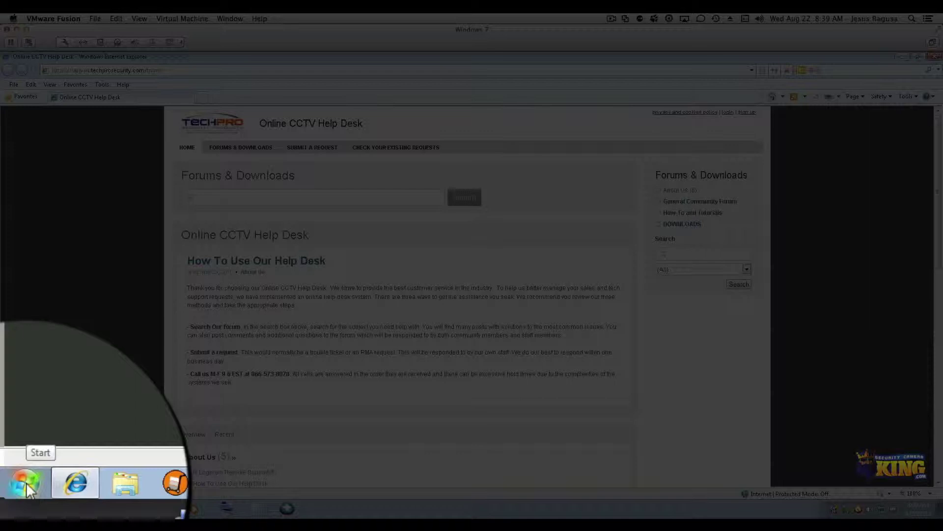
# Step: Open the Computer properties to check the Windows edition and system type, and close the System window
pyautogui.click(13, 508)
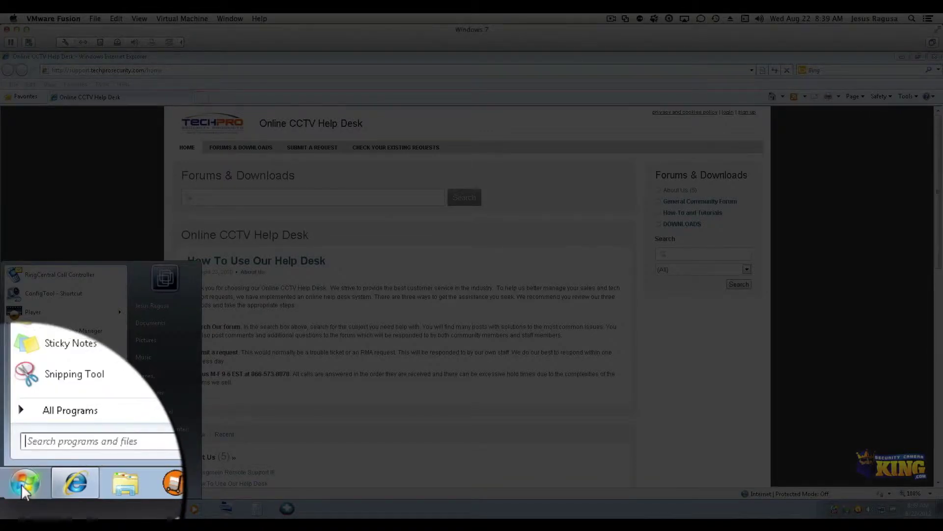
pyautogui.rightClick(167, 384)
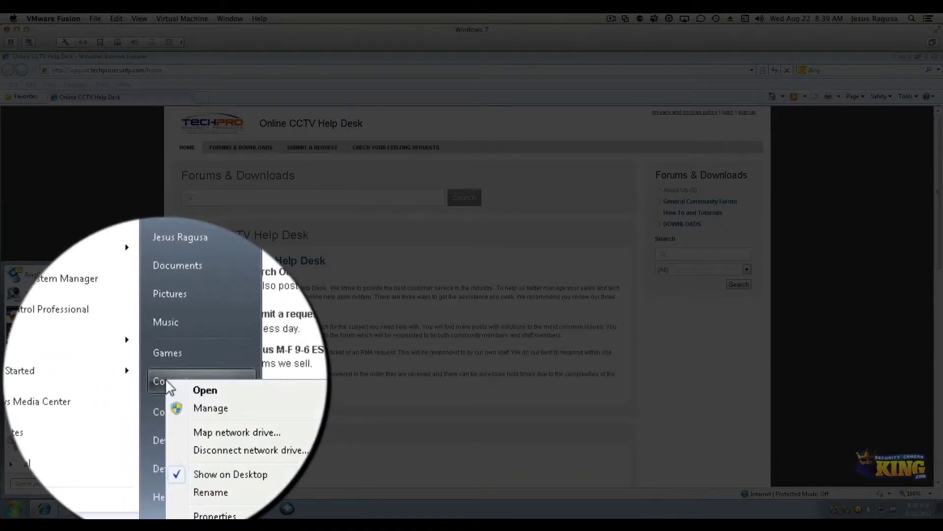
pyautogui.click(166, 428)
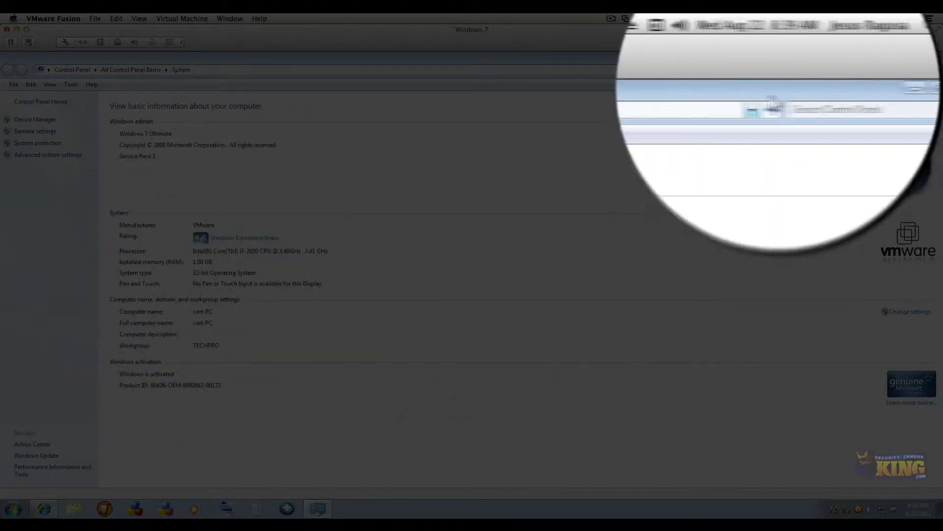
pyautogui.click(933, 56)
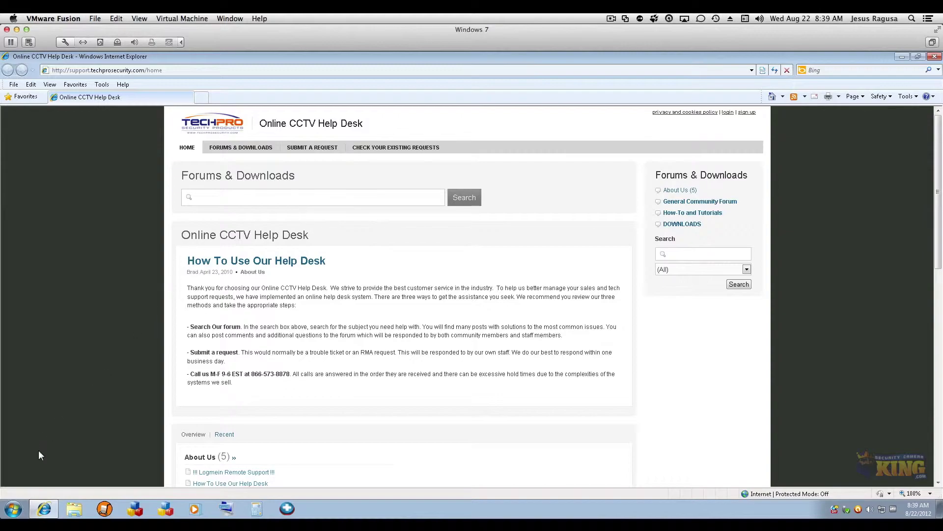
# Step: Search the installed programs for "internet", run Internet Explorer as administrator, and close the browser window in front
pyautogui.click(14, 509)
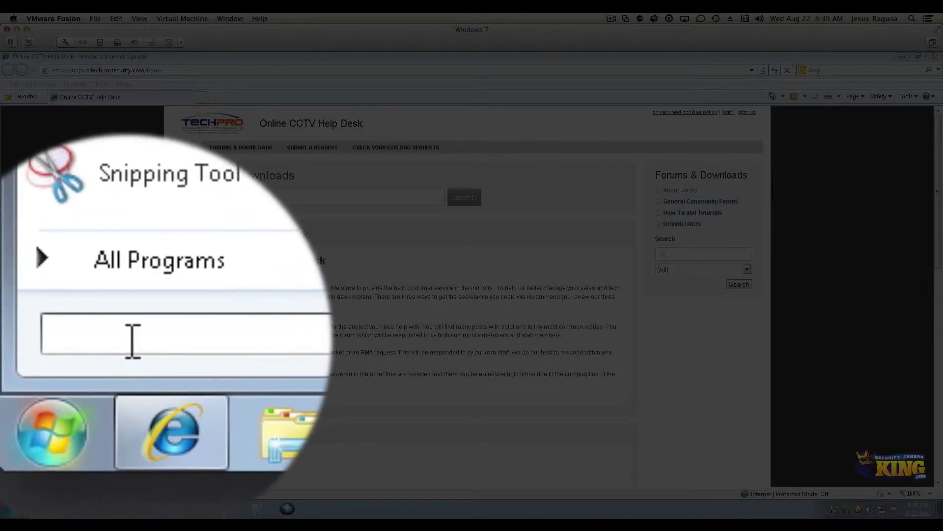
pyautogui.write('internet')
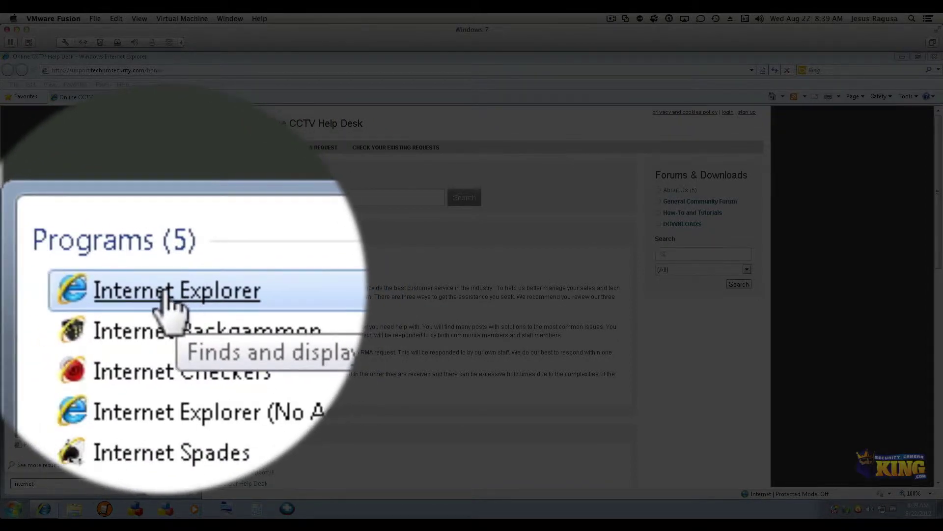
pyautogui.rightClick(43, 344)
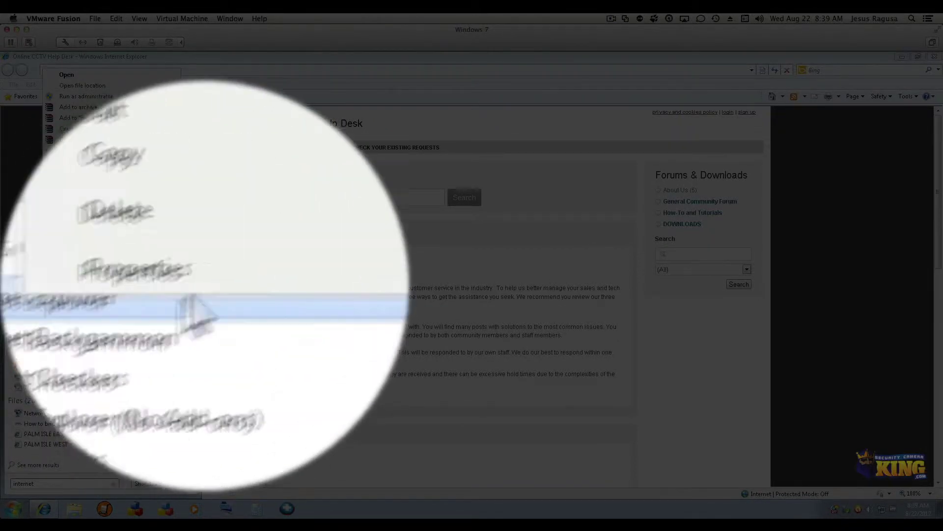
pyautogui.click(96, 96)
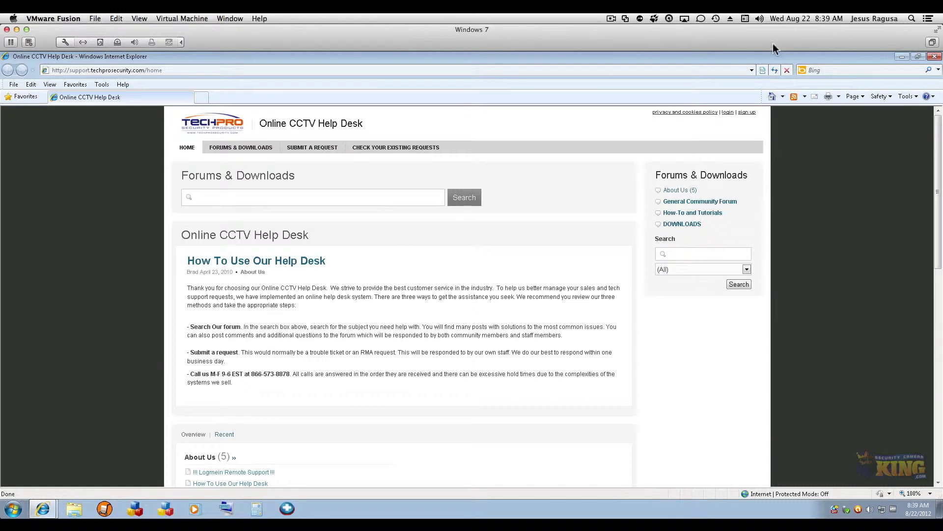
pyautogui.click(936, 57)
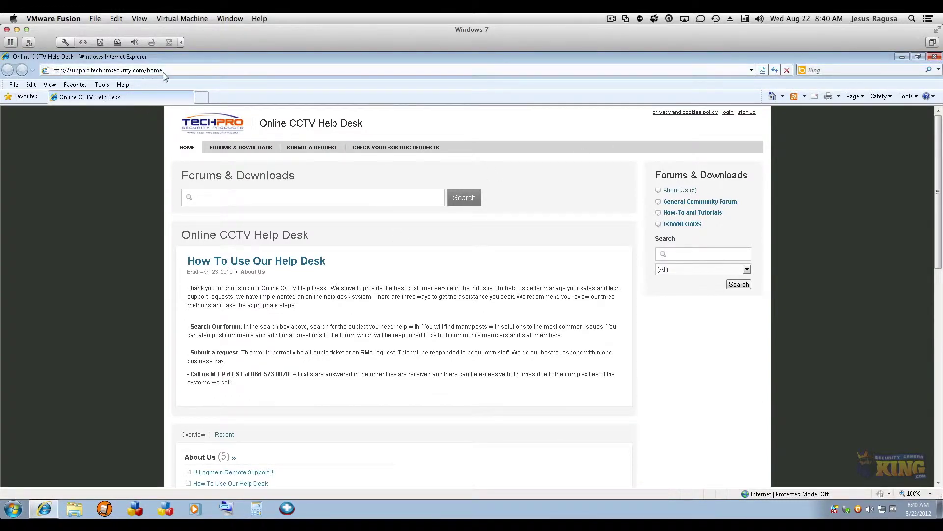
pyautogui.click(190, 70)
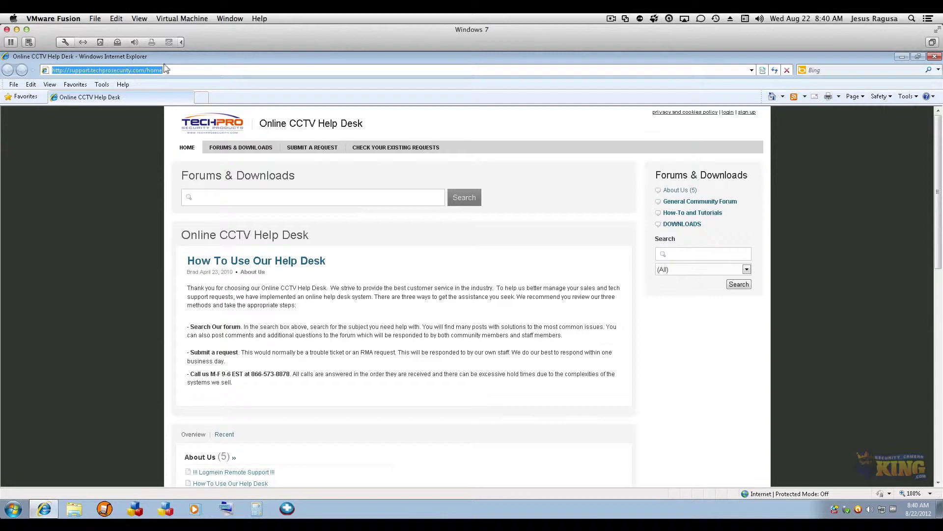
pyautogui.click(166, 70)
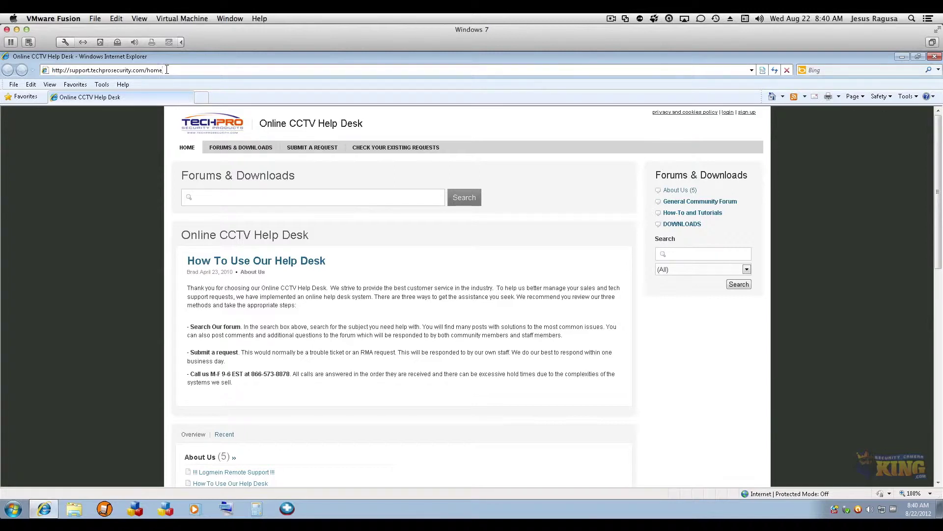
pyautogui.moveTo(202, 70); pyautogui.dragTo(70, 73)
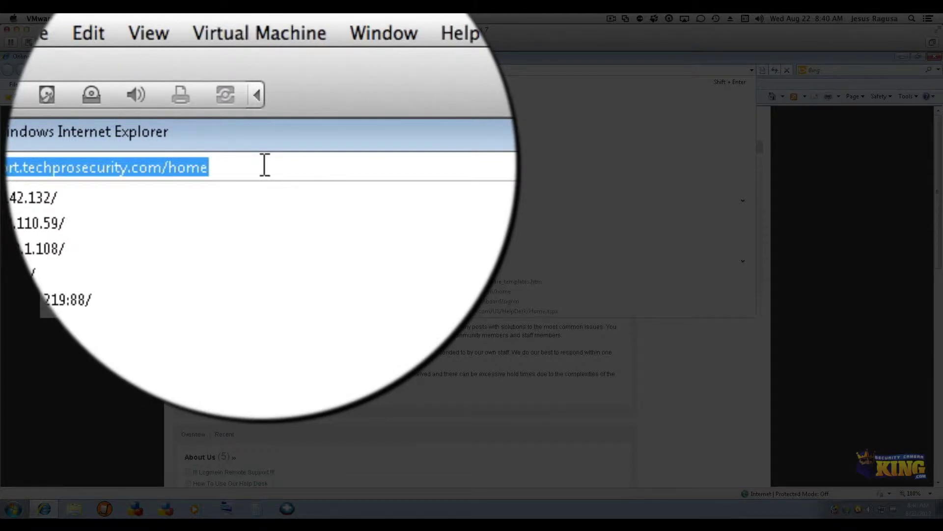
pyautogui.click(265, 164)
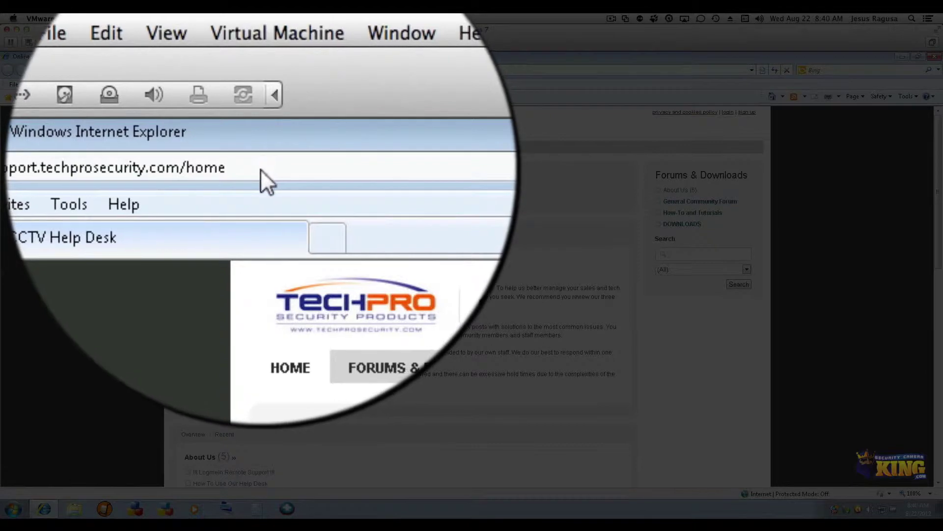
pyautogui.click(265, 168)
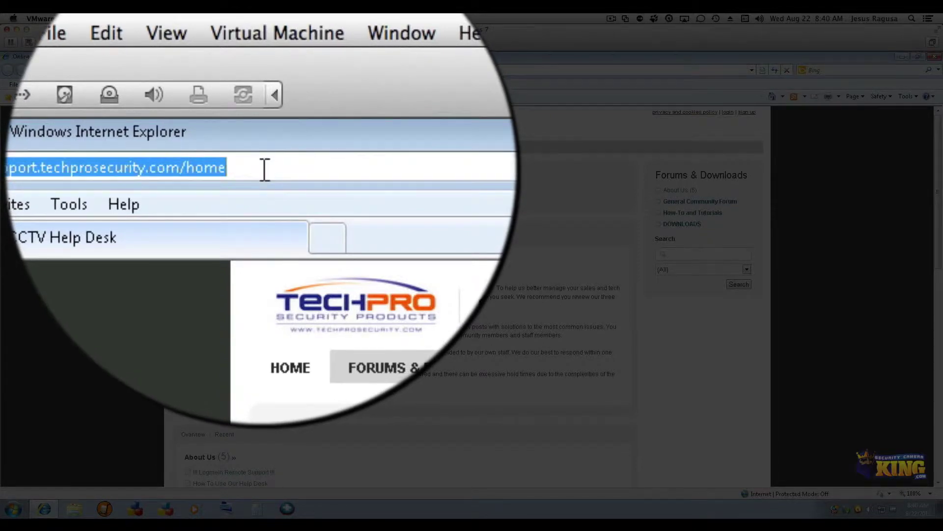
pyautogui.press('BackSpace')
pyautogui.write('http://')
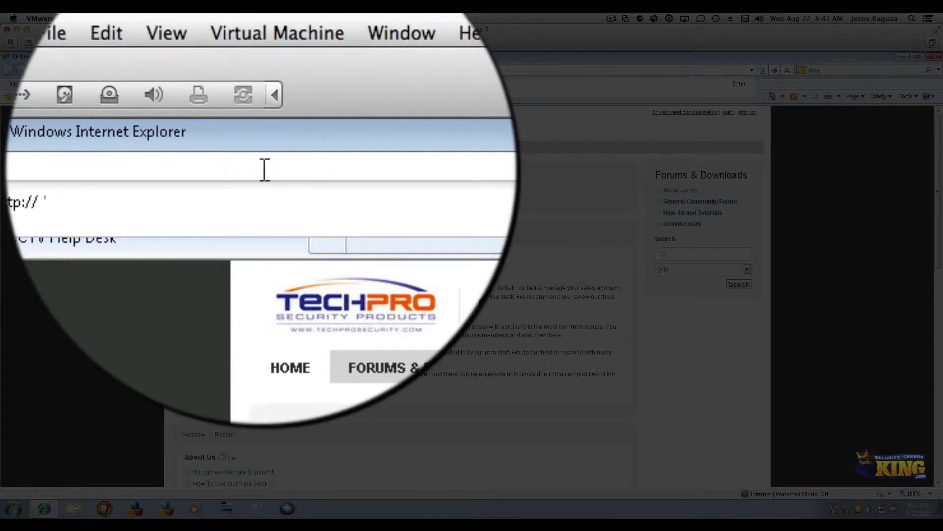
pyautogui.write('192.168.')
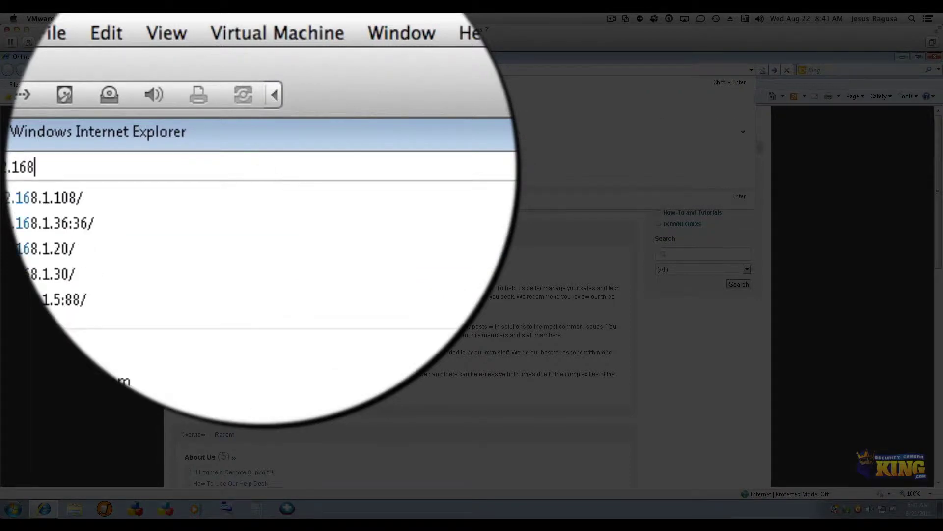
pyautogui.write('1.3')
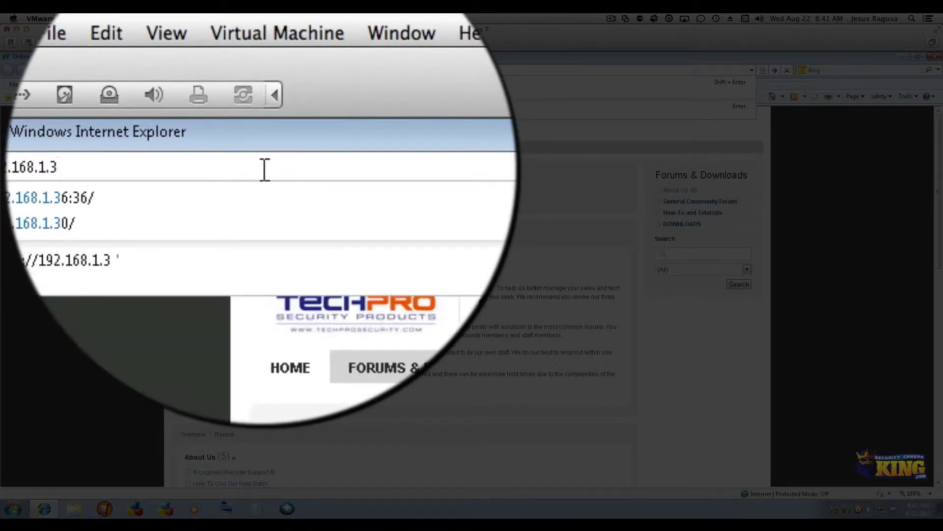
pyautogui.write('6:3')
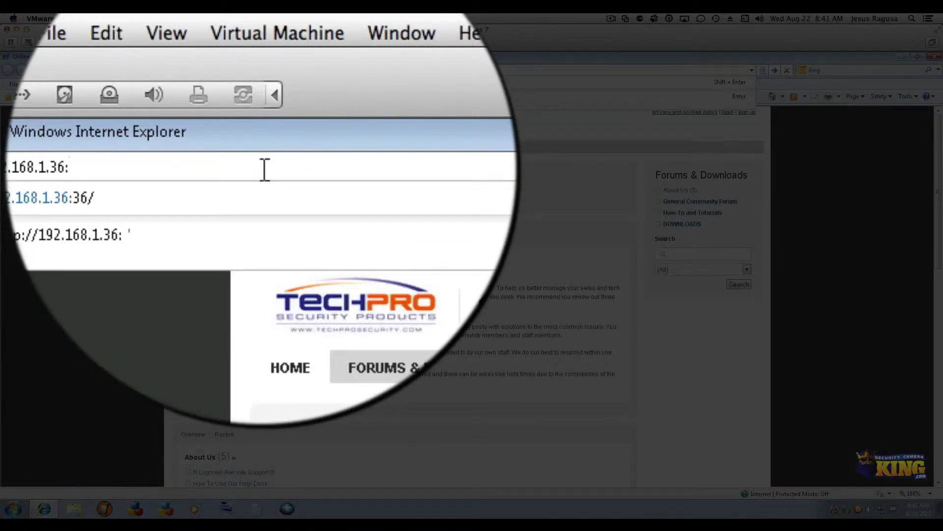
pyautogui.write('6')
pyautogui.press('Return')
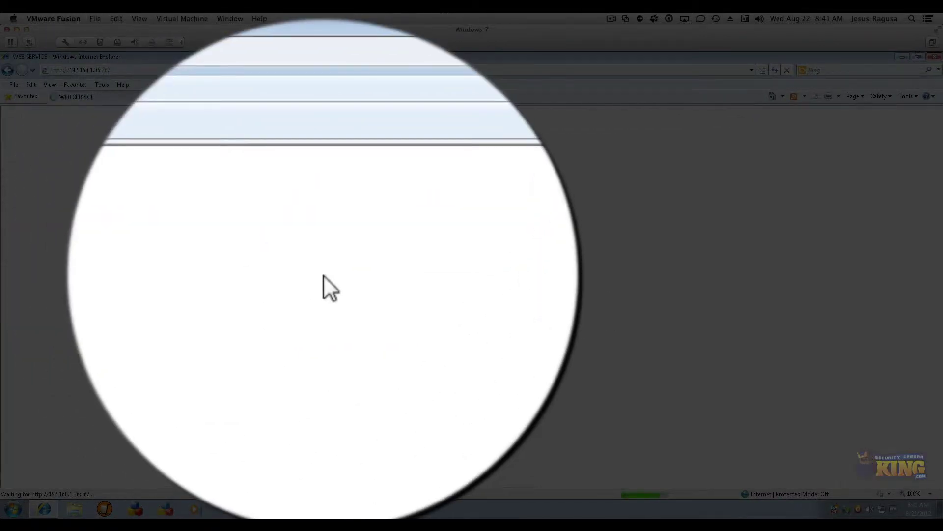
# Step: Install the blocked webrec.cab add-on for all users and accept the unknown publisher warning
pyautogui.click(383, 276)
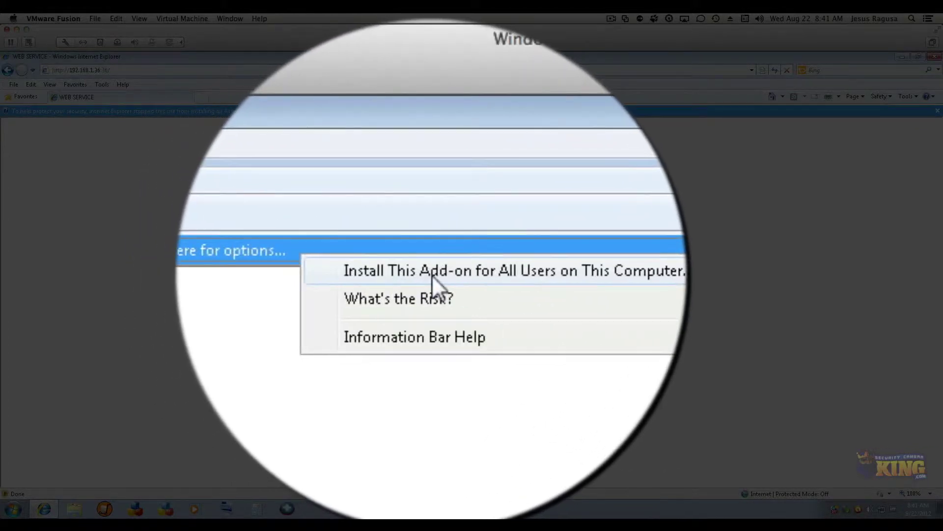
pyautogui.click(433, 276)
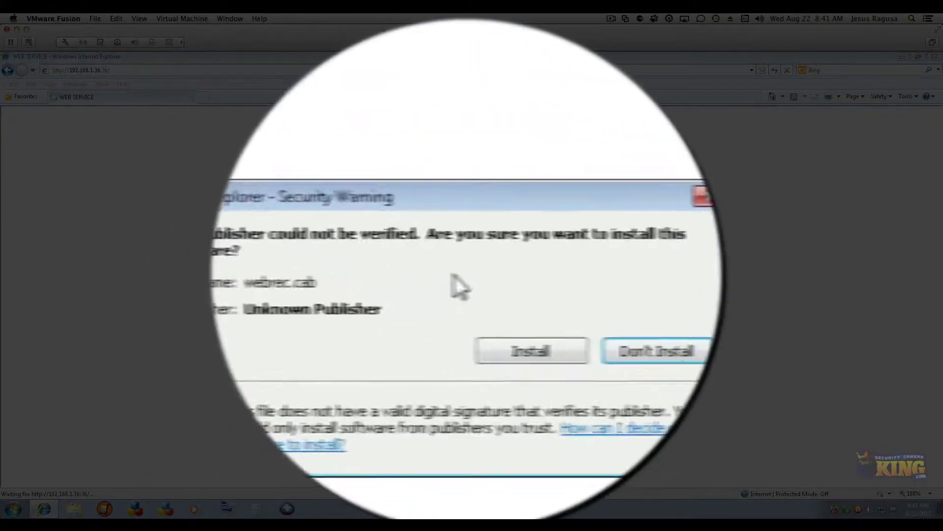
pyautogui.click(496, 277)
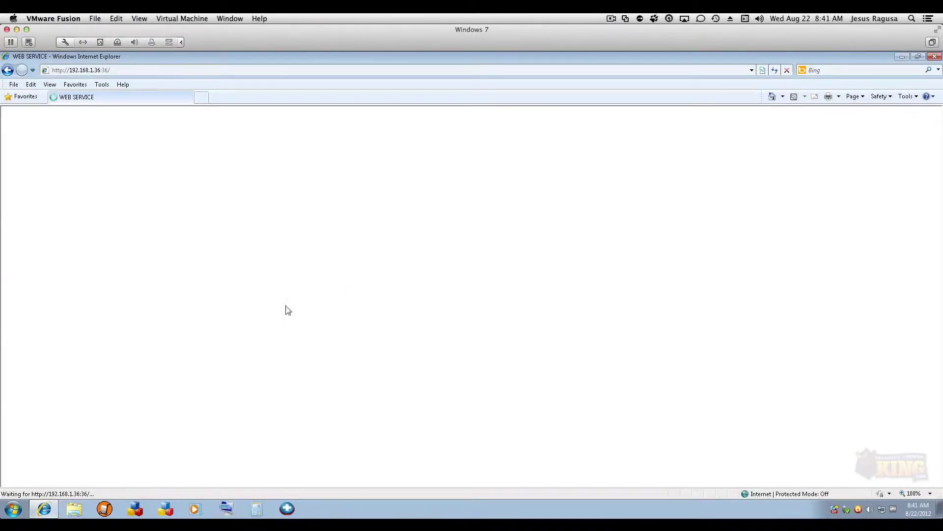
# Step: Quit the Mail application running on the Mac host
pyautogui.rightClick(211, 495)
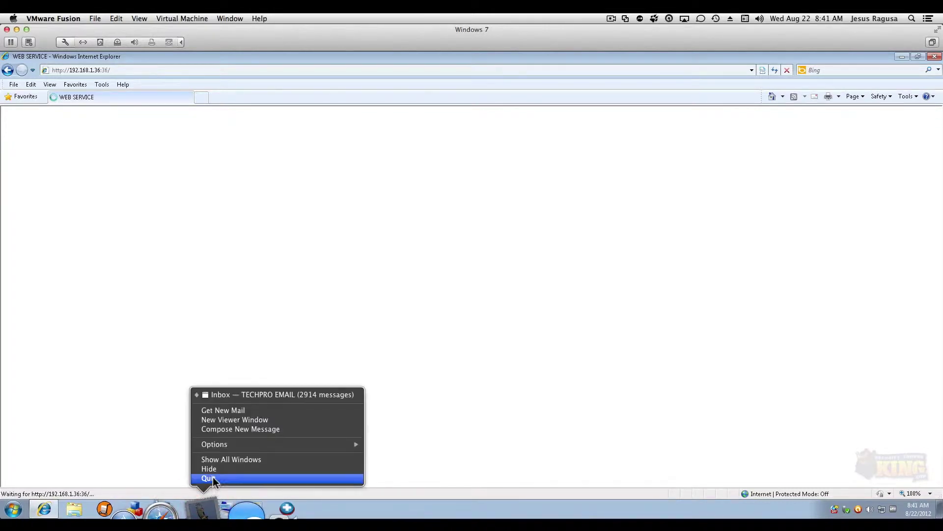
pyautogui.click(261, 478)
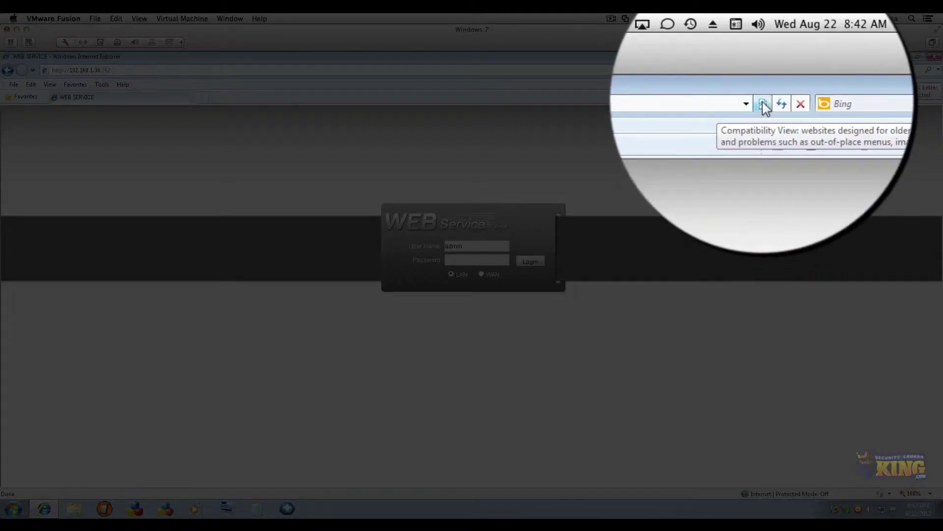
# Step: Turn on Compatibility View for the WEB Service login page
pyautogui.click(763, 70)
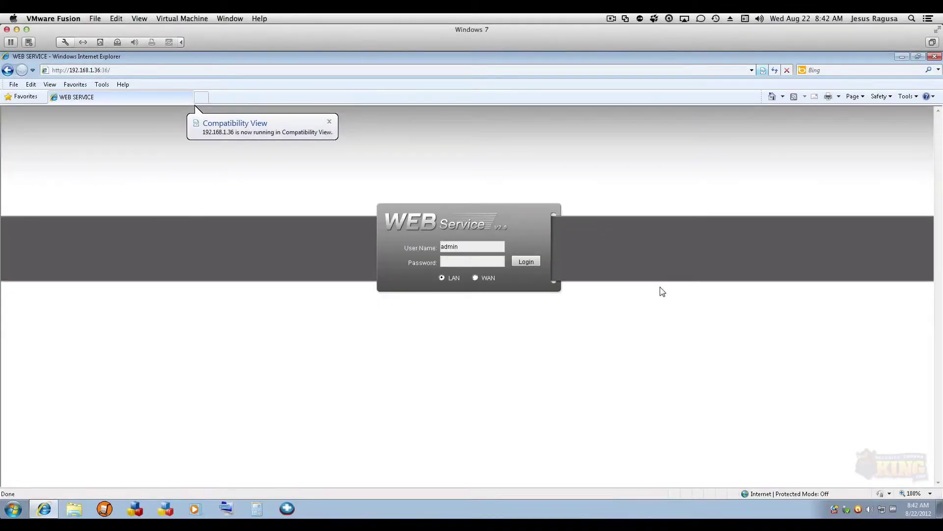
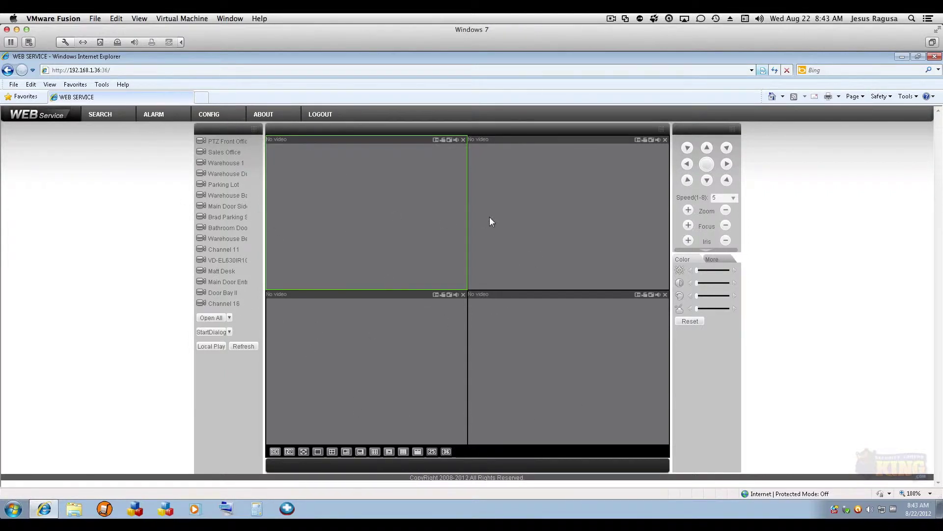
# Step: Open the device configuration and look through the General, Encode, version, HDD info and log pages
pyautogui.click(211, 116)
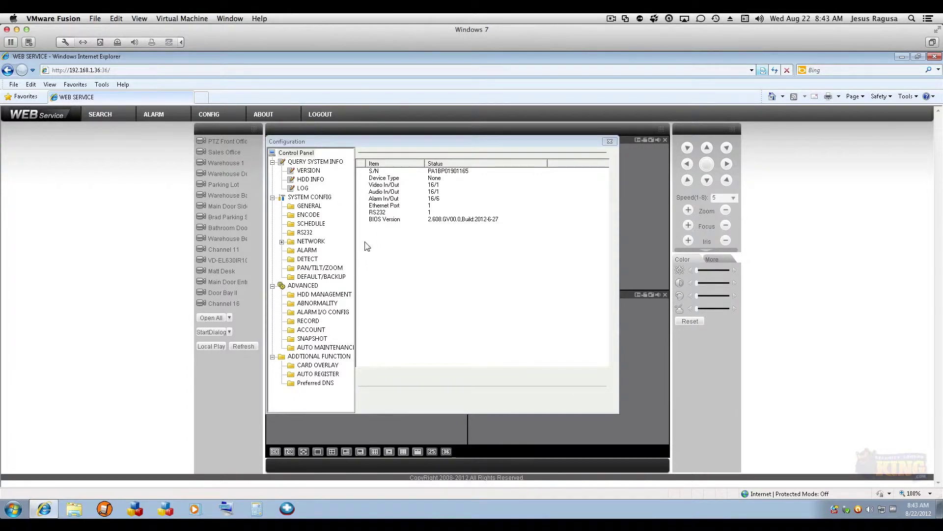
pyautogui.click(307, 207)
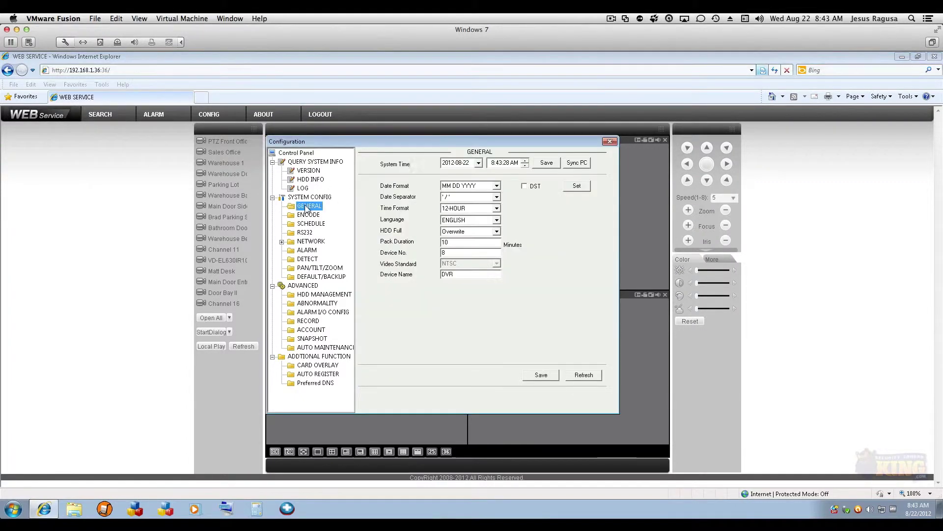
pyautogui.click(308, 219)
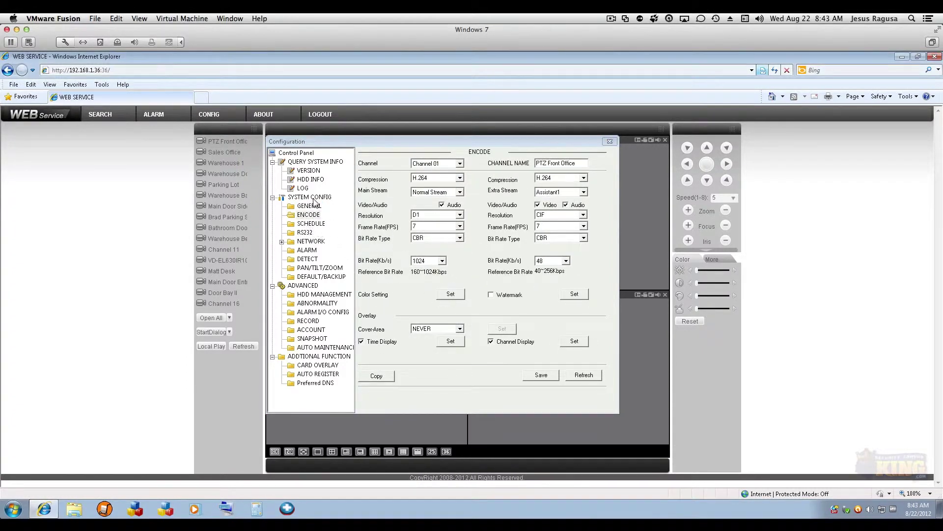
pyautogui.click(312, 172)
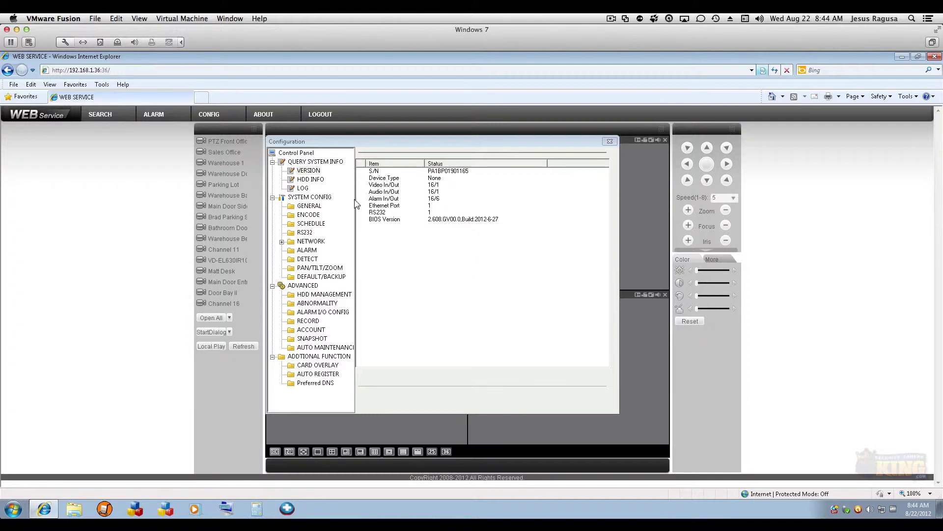
pyautogui.click(307, 207)
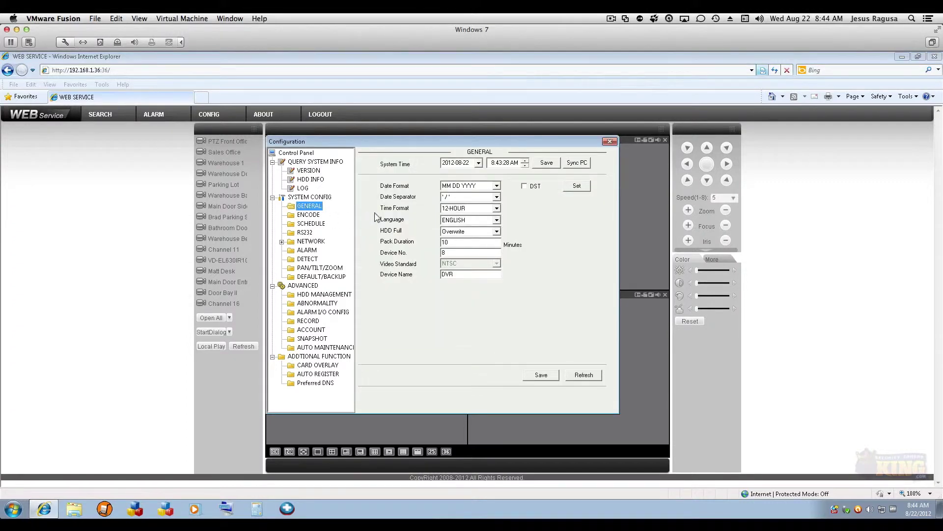
pyautogui.click(305, 179)
pyautogui.click(307, 171)
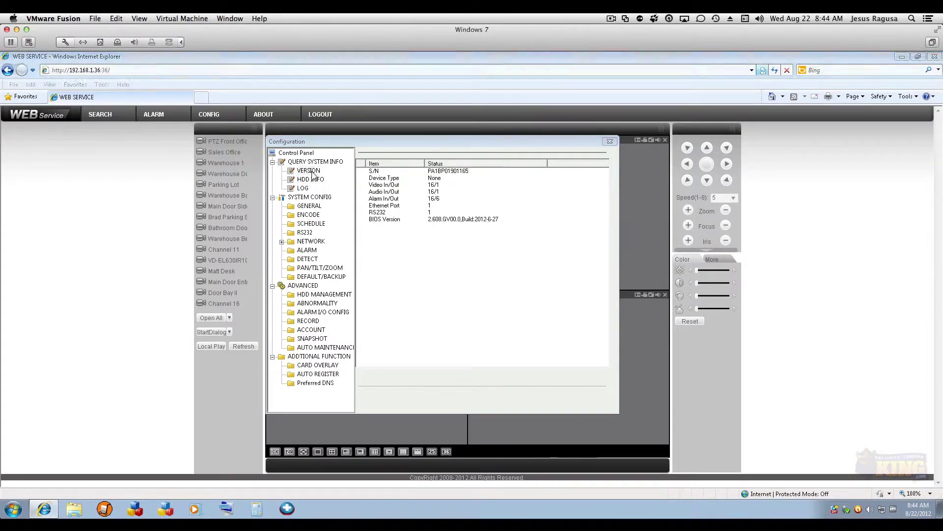
pyautogui.click(307, 180)
pyautogui.click(305, 189)
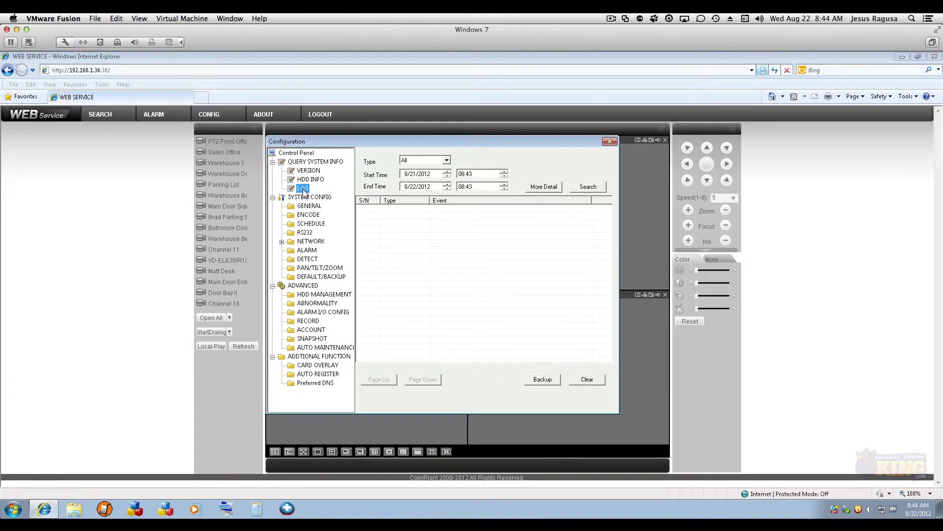
# Step: Switch the stream selection to Extra Stream in the advanced record settings
pyautogui.click(308, 321)
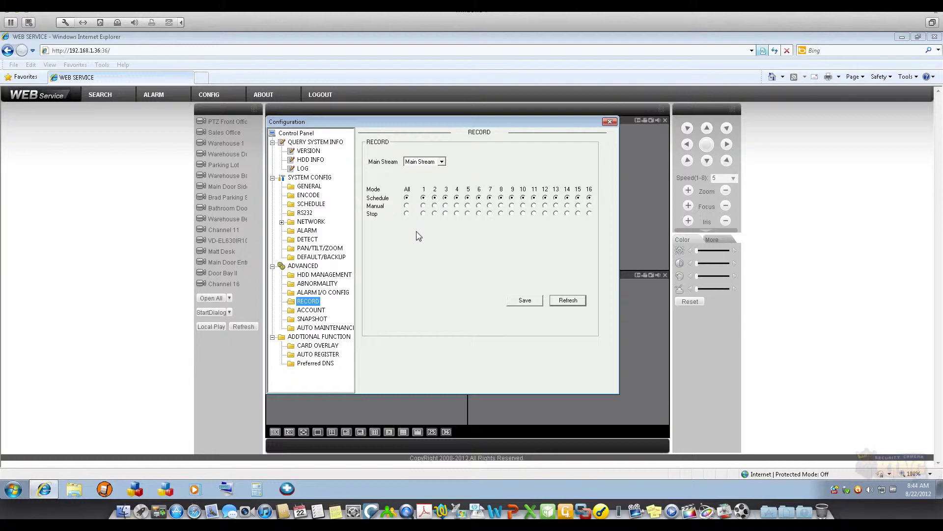
pyautogui.click(442, 162)
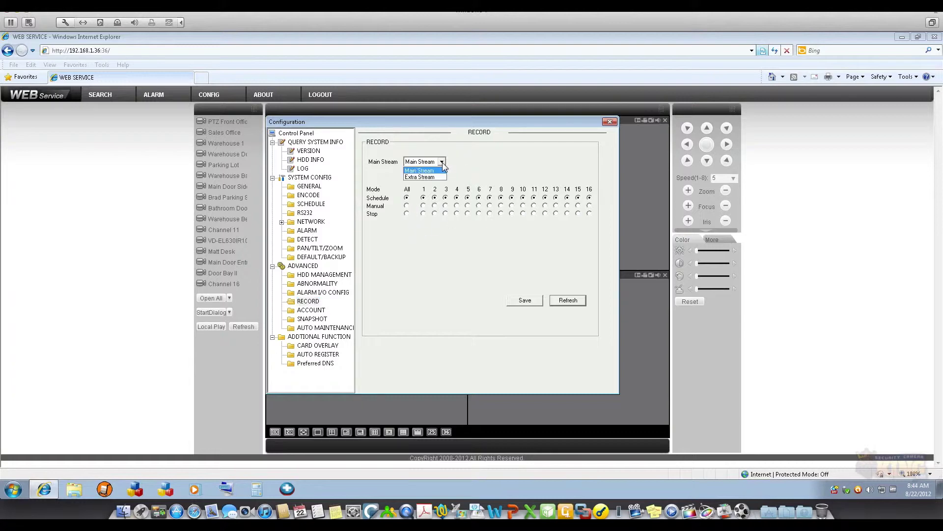
pyautogui.click(416, 177)
pyautogui.click(431, 167)
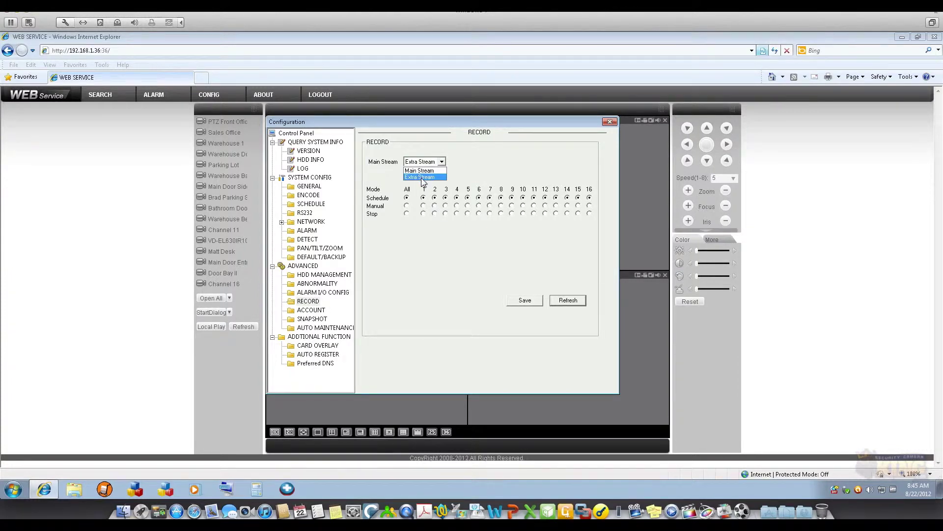
pyautogui.click(424, 177)
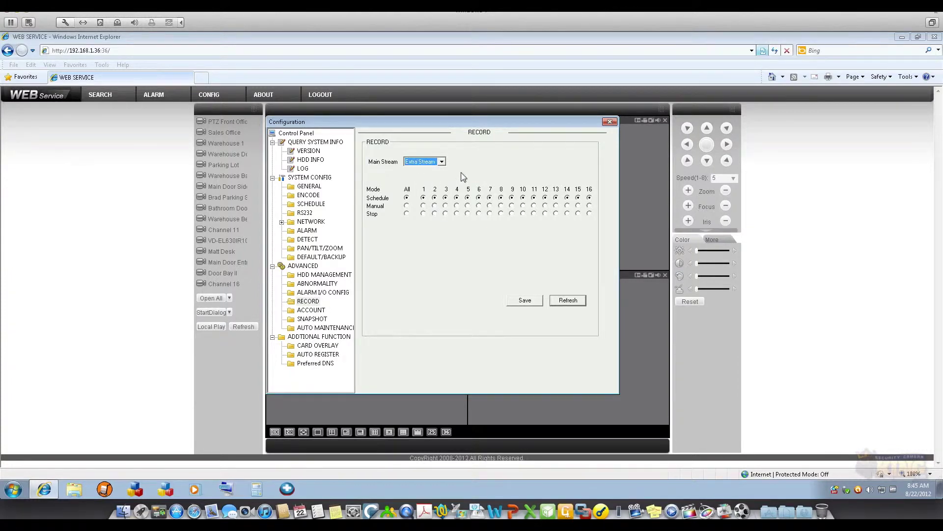
# Step: Examine the resolution and bit rate options of Channel 01's extra stream in the encode settings, leaving CIF and 48 Kb/s selected
pyautogui.click(310, 196)
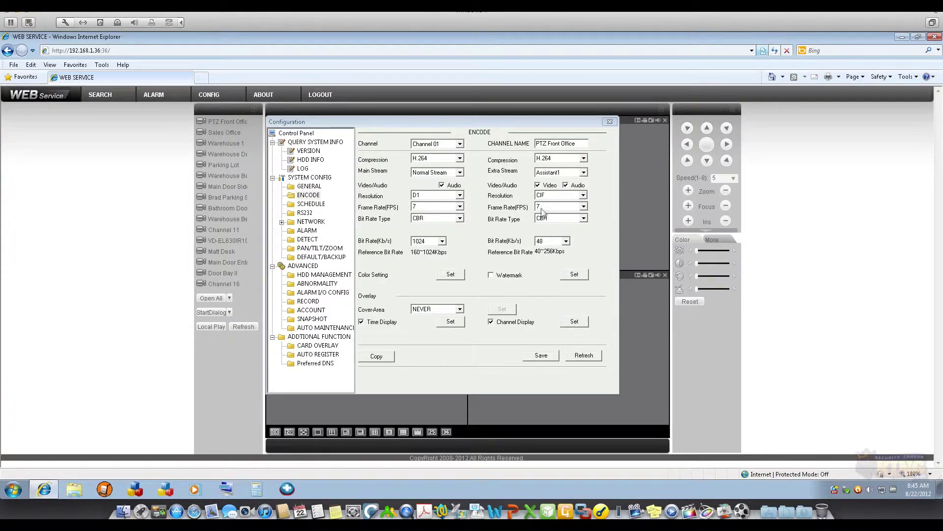
pyautogui.click(555, 196)
pyautogui.click(553, 203)
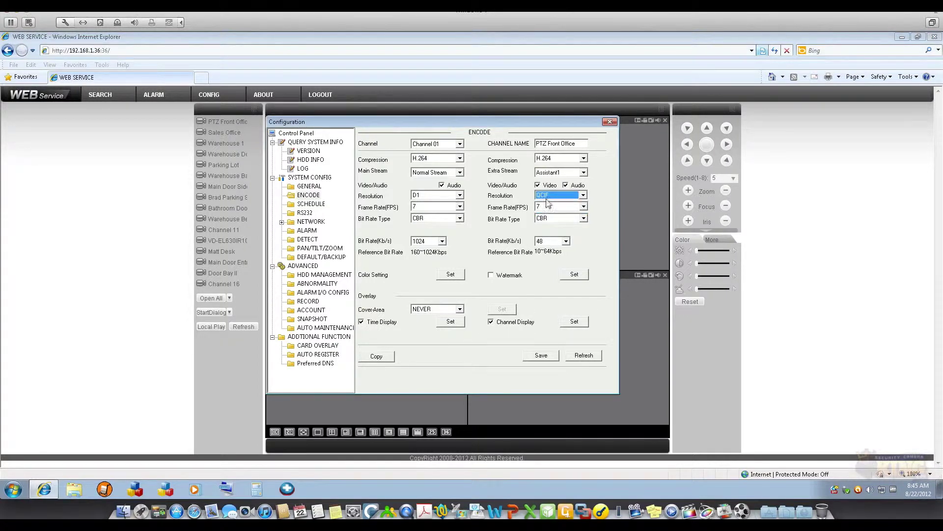
pyautogui.click(551, 195)
pyautogui.click(545, 203)
pyautogui.click(566, 241)
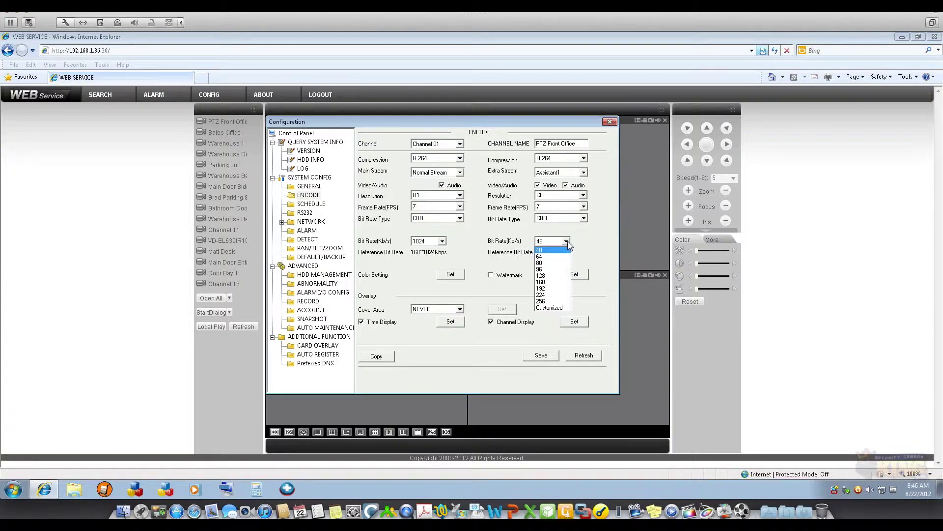
pyautogui.click(583, 237)
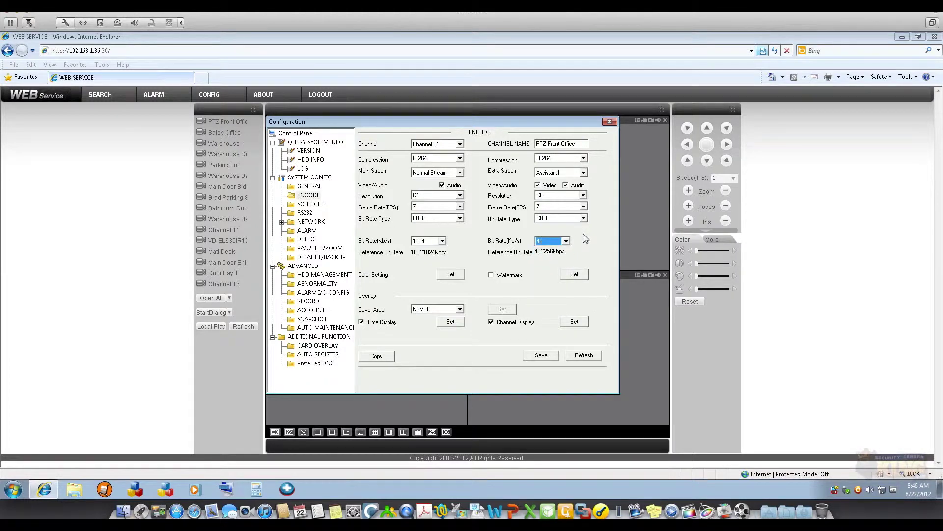
# Step: Select Extra Stream with Schedule mode for all channels in the record settings, and close the configuration without saving
pyautogui.click(312, 302)
pyautogui.click(441, 162)
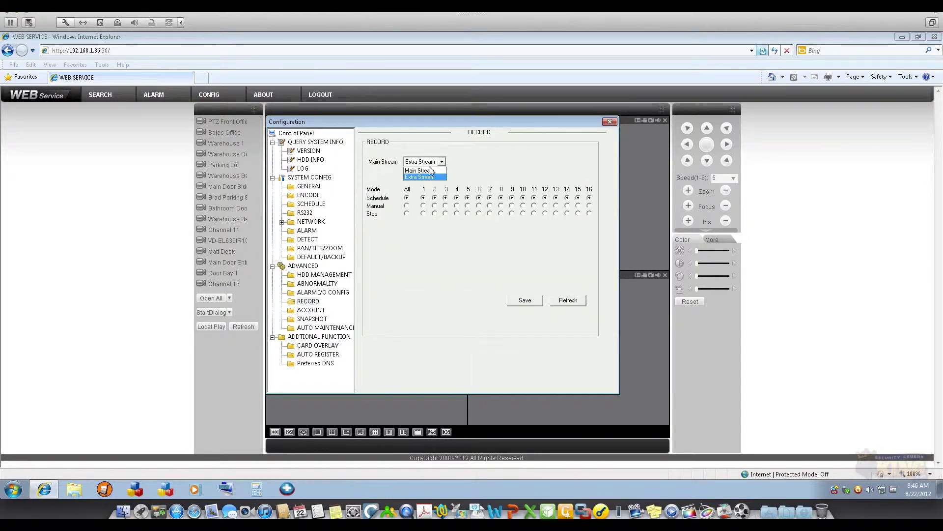
pyautogui.click(421, 177)
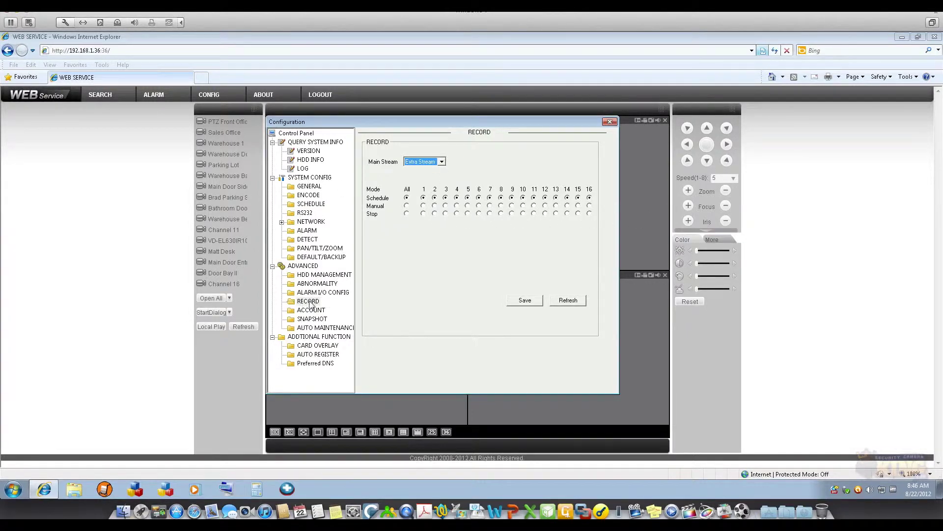
pyautogui.click(441, 162)
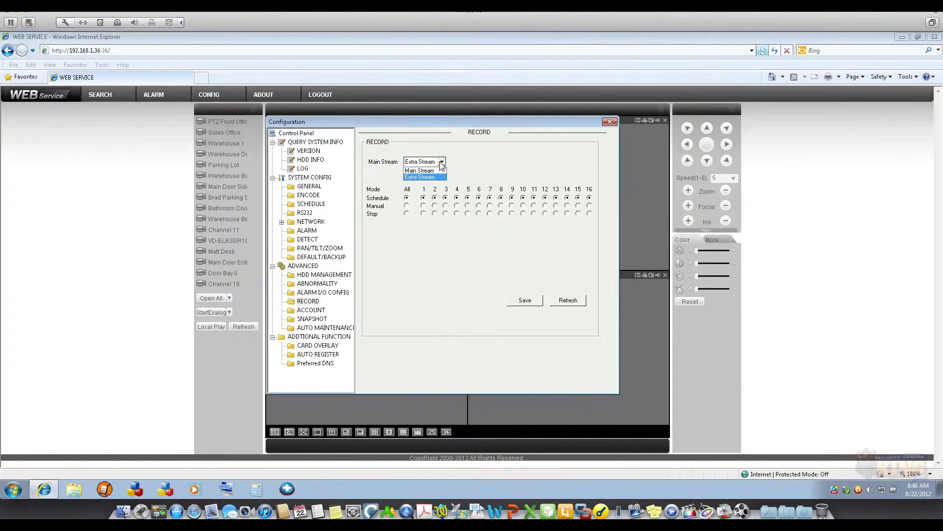
pyautogui.click(410, 178)
pyautogui.click(407, 198)
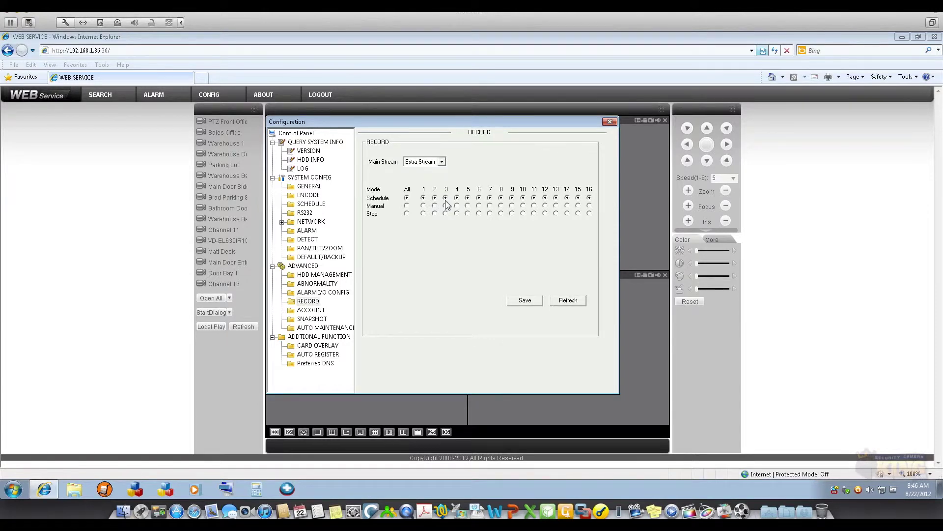
pyautogui.click(610, 122)
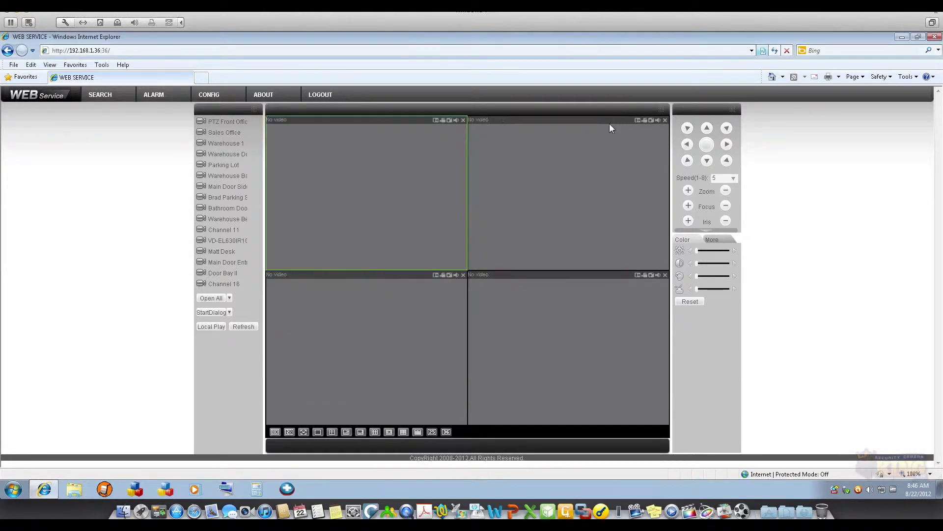
# Step: Open the recording search, set the channel to 2, and try to search without choosing a stream
pyautogui.click(105, 96)
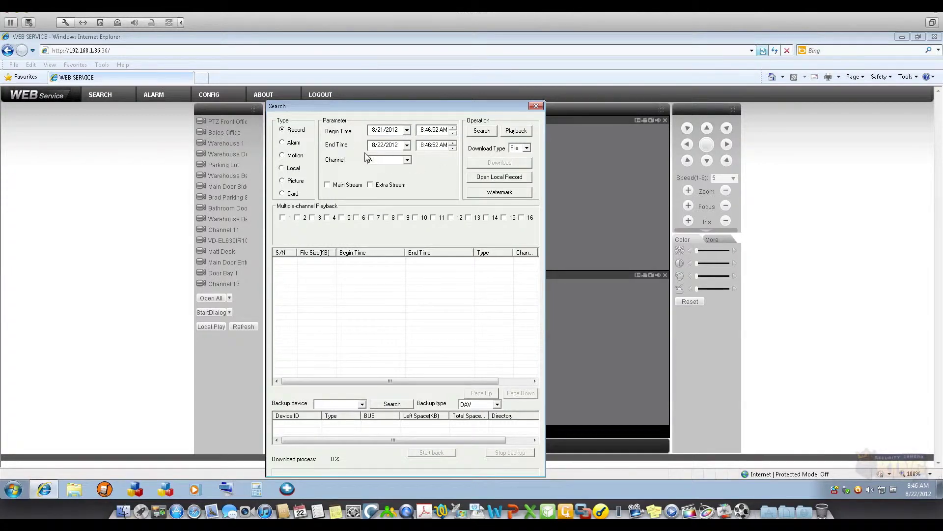
pyautogui.click(407, 159)
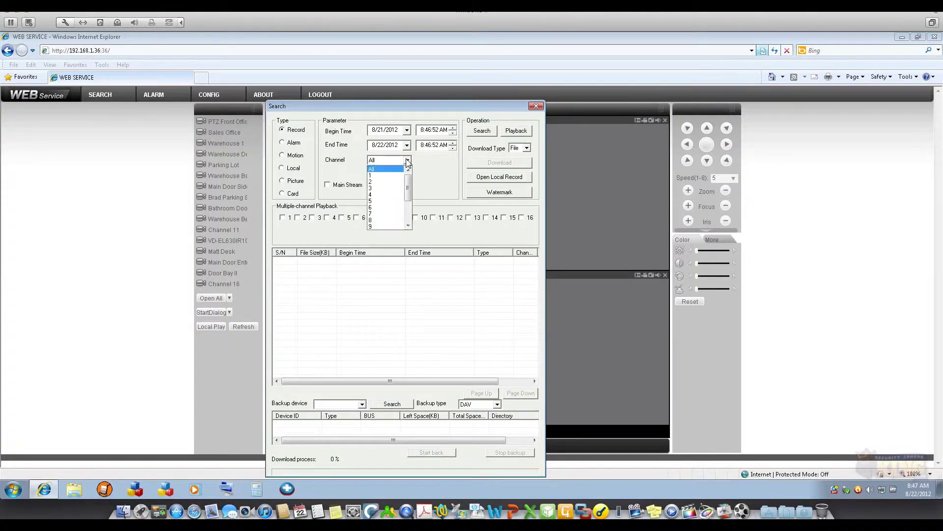
pyautogui.click(372, 181)
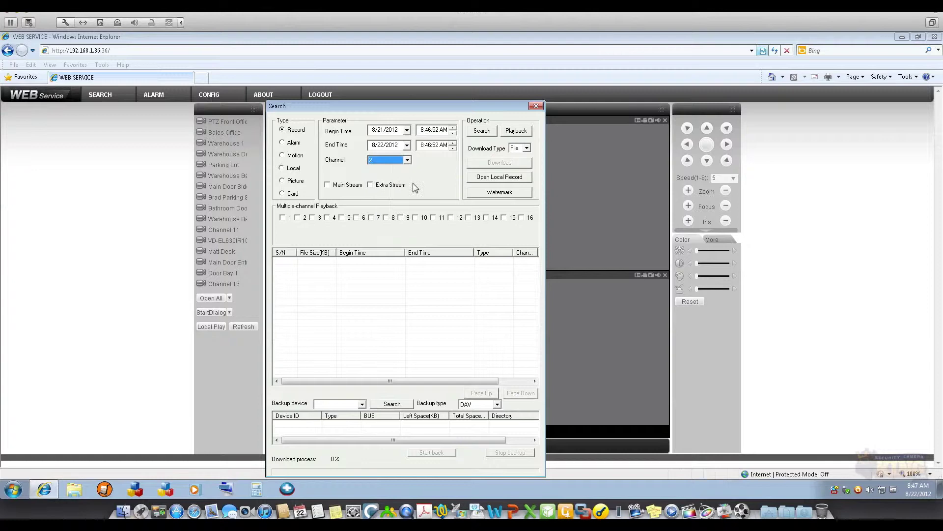
pyautogui.click(482, 133)
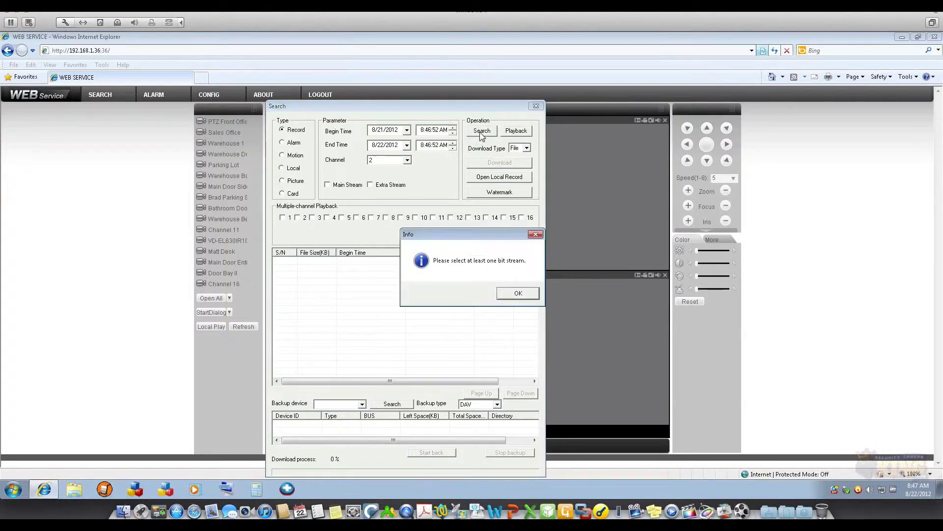
pyautogui.click(516, 293)
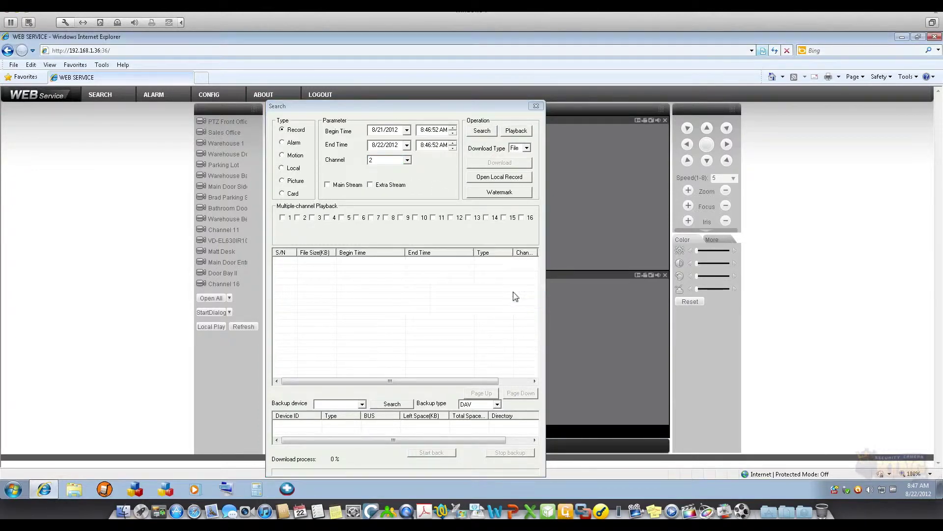
# Step: Include the Extra Stream in the search parameters and search for channel 2's recordings
pyautogui.click(371, 185)
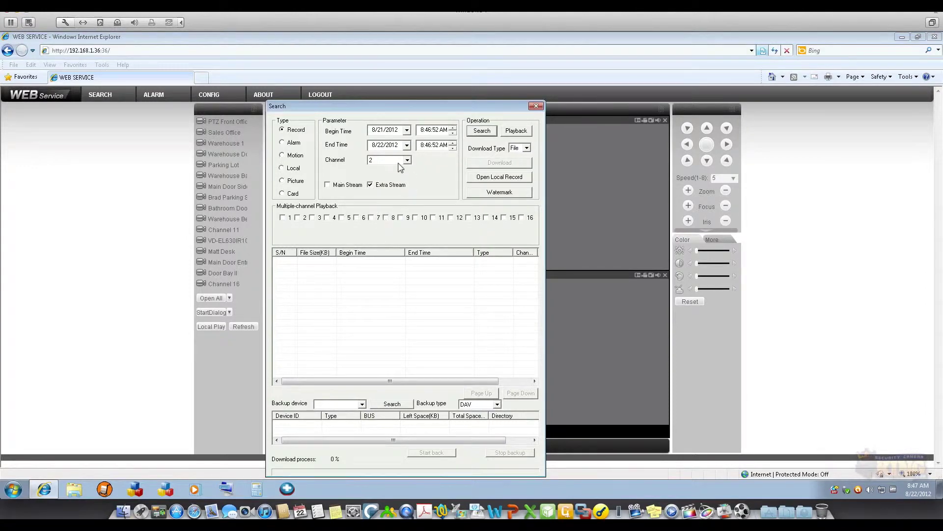
pyautogui.click(483, 131)
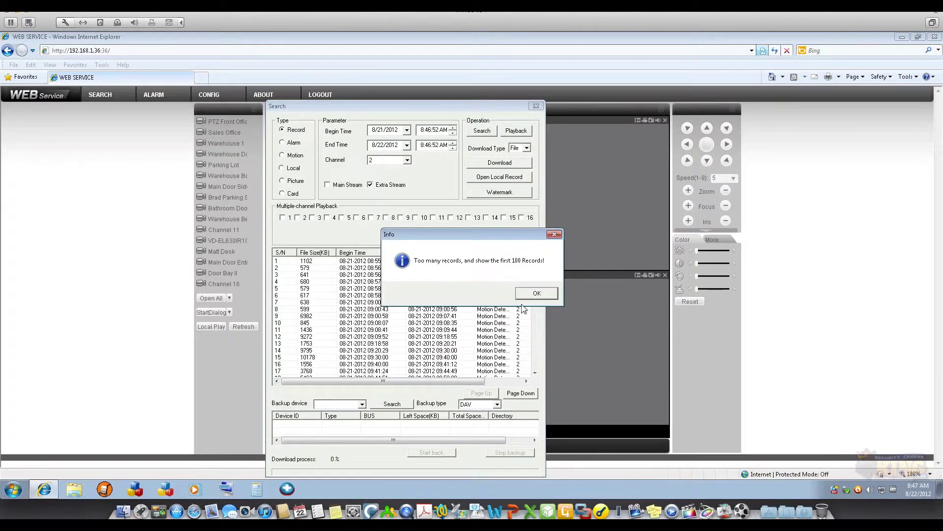
pyautogui.click(535, 294)
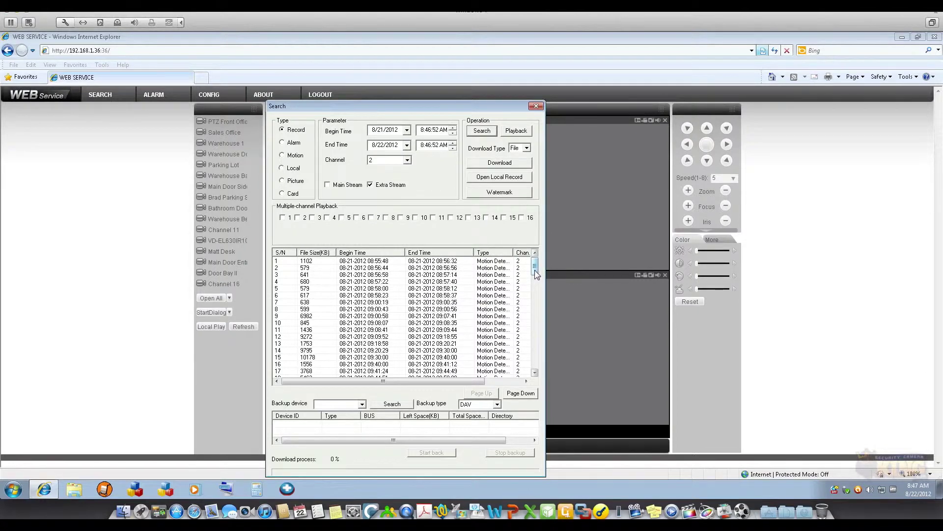
pyautogui.moveTo(536, 270); pyautogui.dragTo(537, 356)
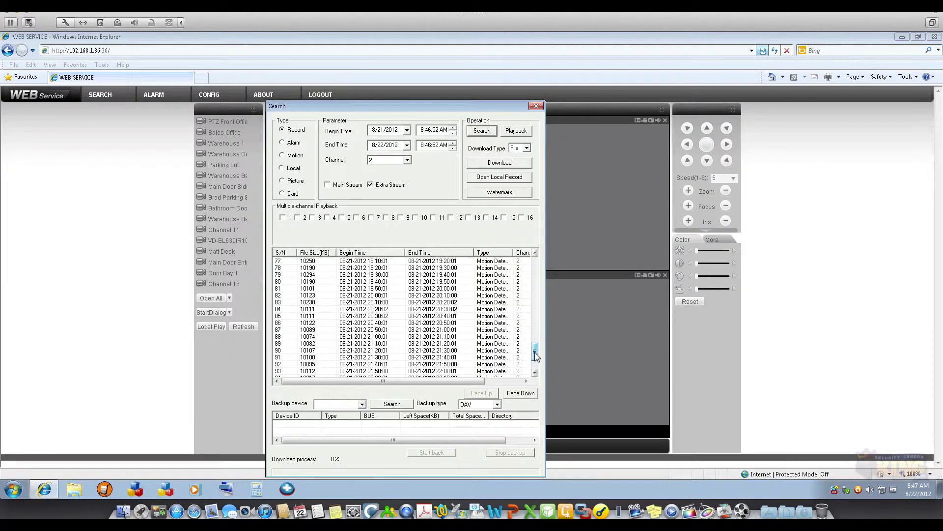
pyautogui.click(364, 302)
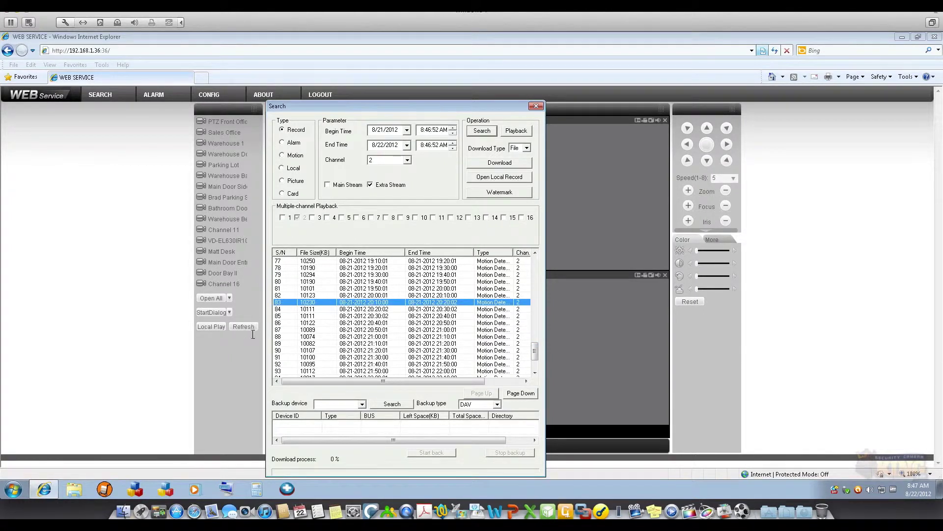
pyautogui.click(342, 217)
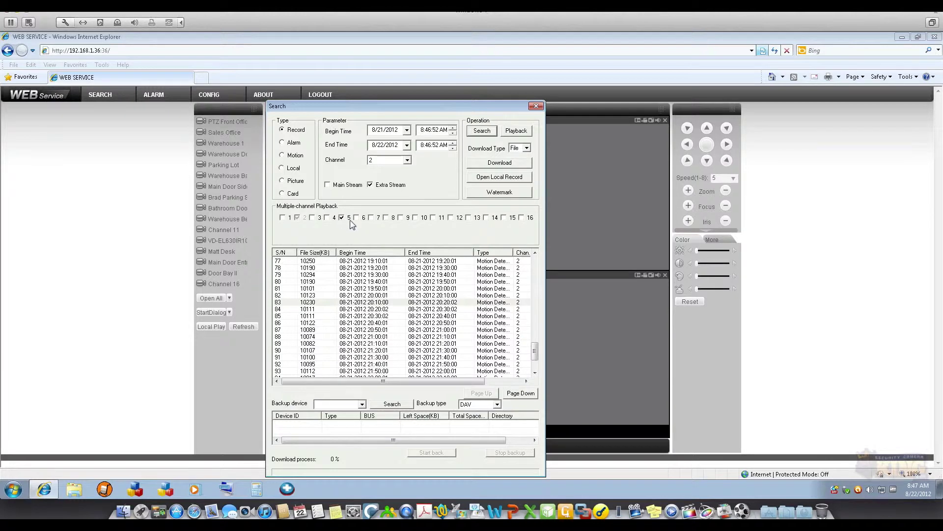
pyautogui.click(371, 219)
pyautogui.click(377, 302)
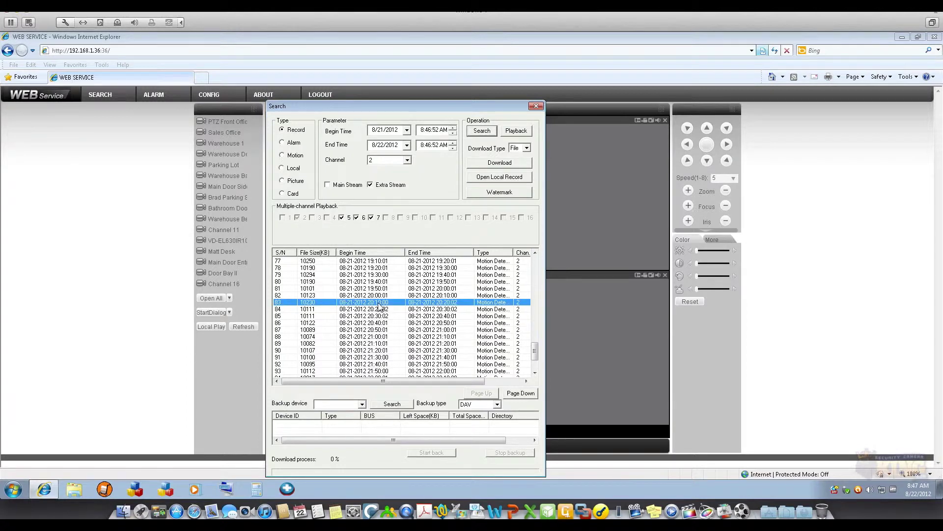
pyautogui.doubleClick(379, 307)
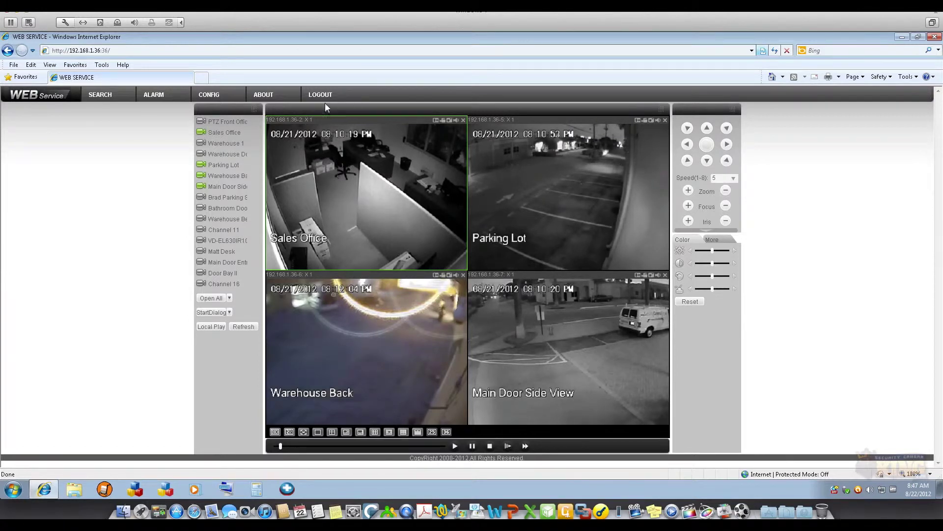
# Step: Close all four playback views: Sales Office, Parking Lot, Warehouse Back and Main Door Side View
pyautogui.click(463, 121)
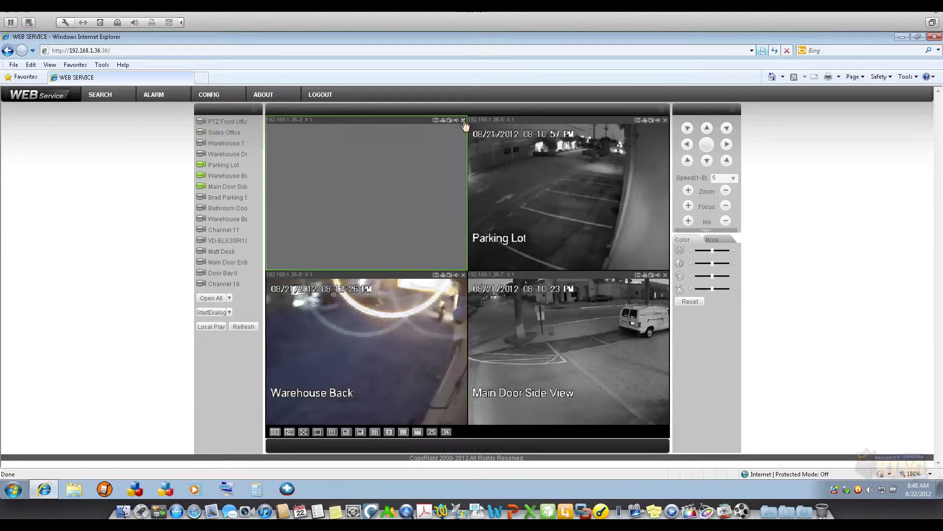
pyautogui.click(665, 121)
pyautogui.click(666, 274)
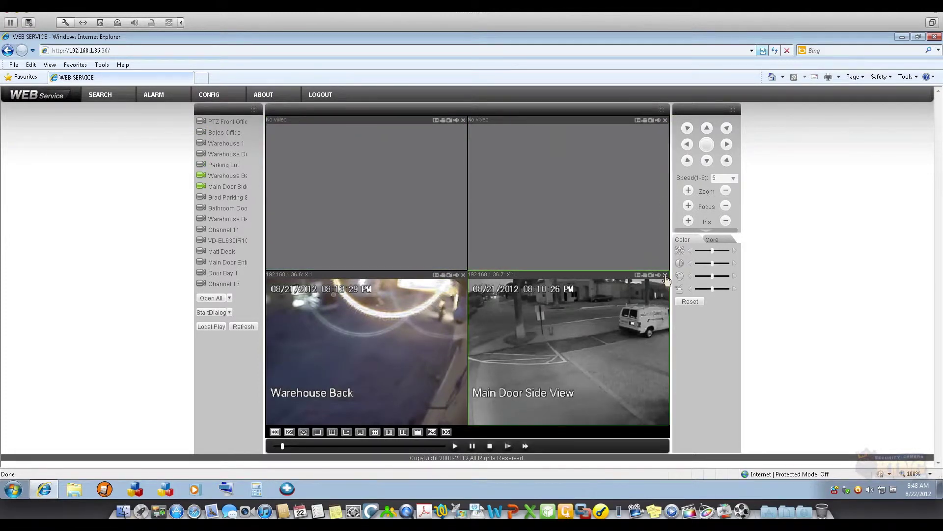
pyautogui.click(463, 276)
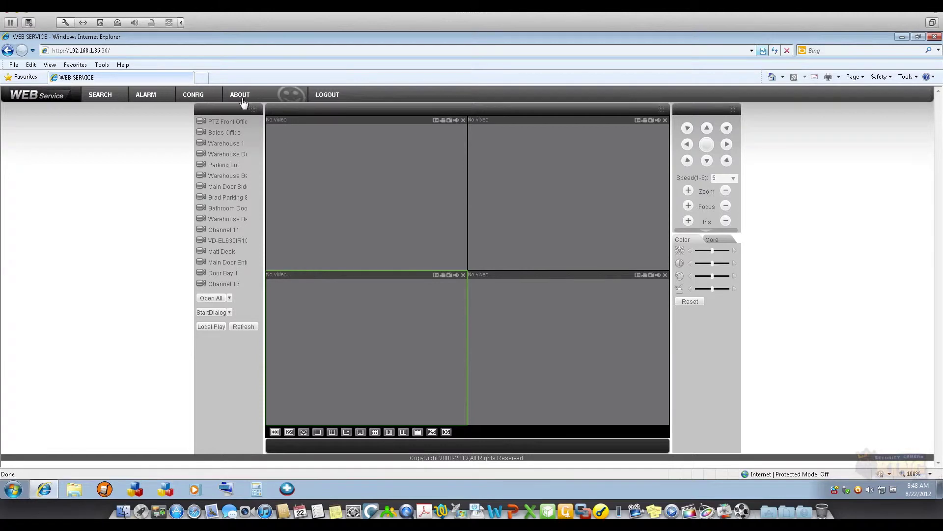
# Step: Open the network configuration and examine its NAS settings, including the channels available for the upload periods
pyautogui.click(212, 98)
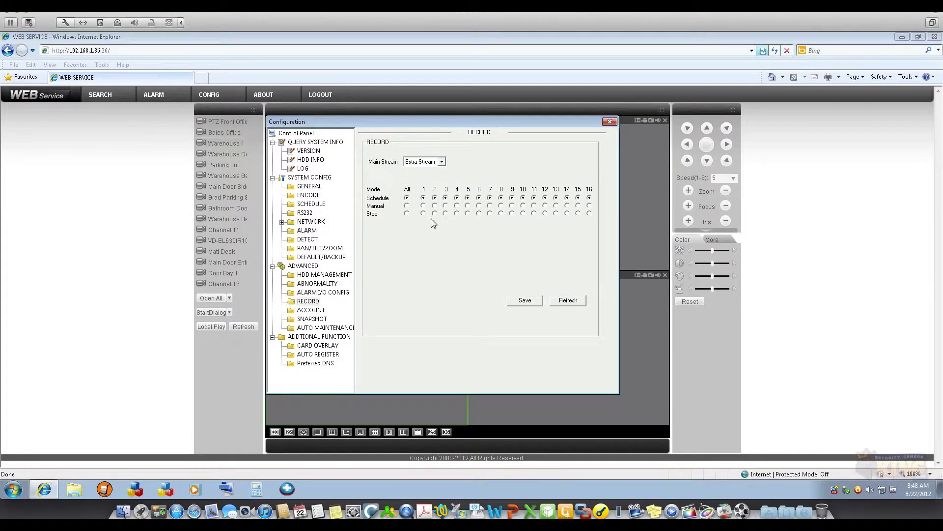
pyautogui.click(300, 222)
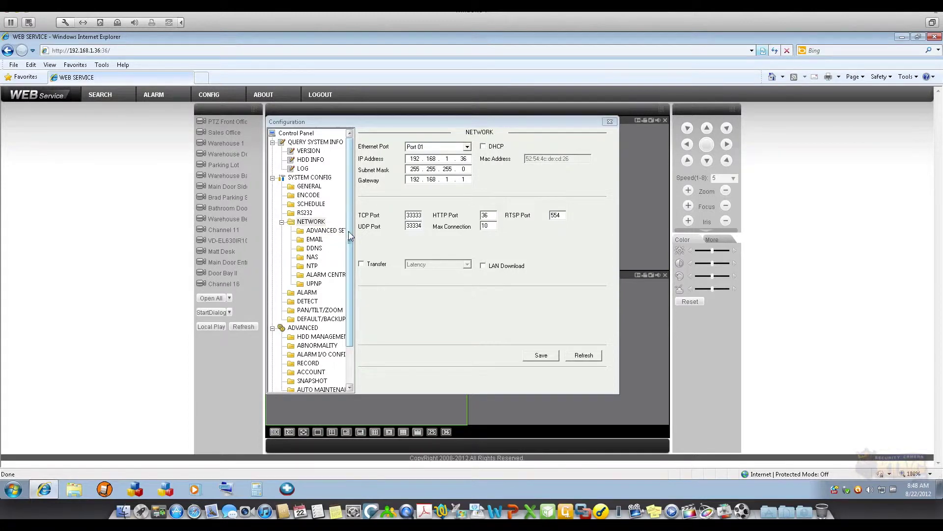
pyautogui.click(302, 204)
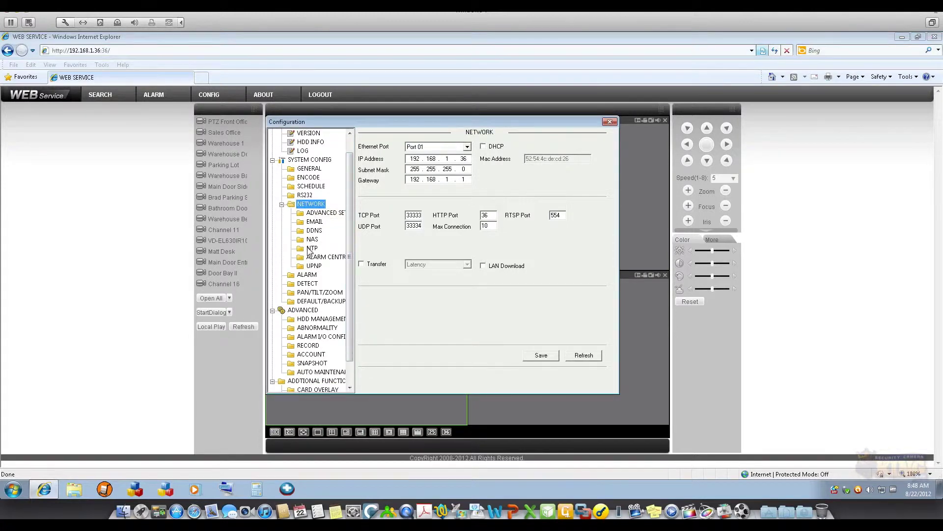
pyautogui.click(312, 240)
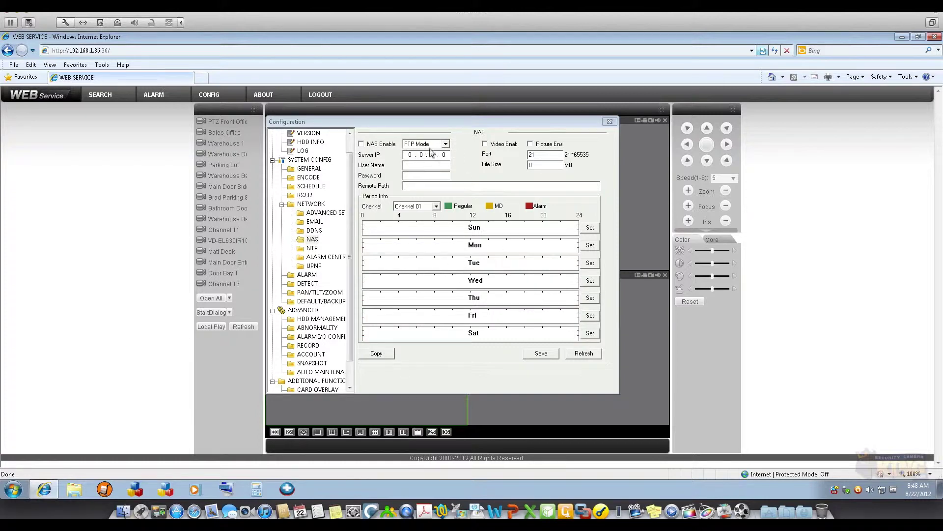
pyautogui.click(312, 239)
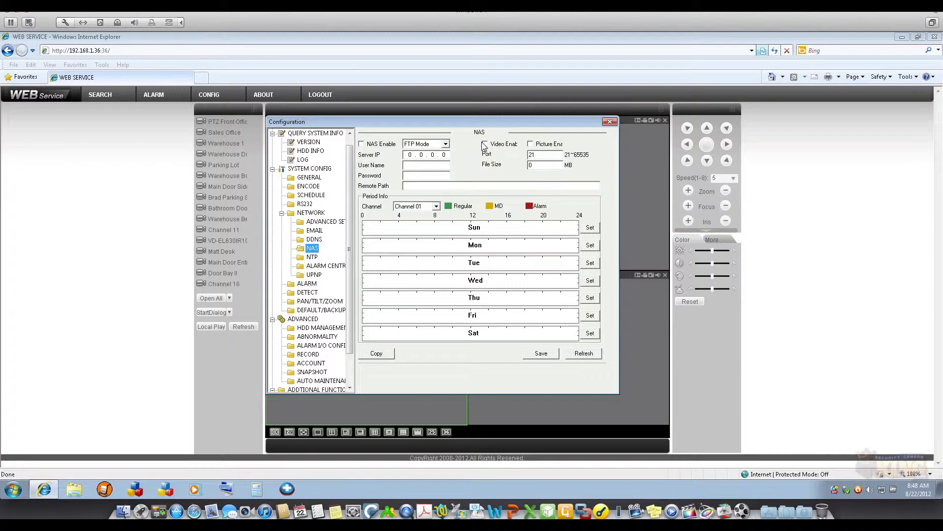
pyautogui.click(436, 206)
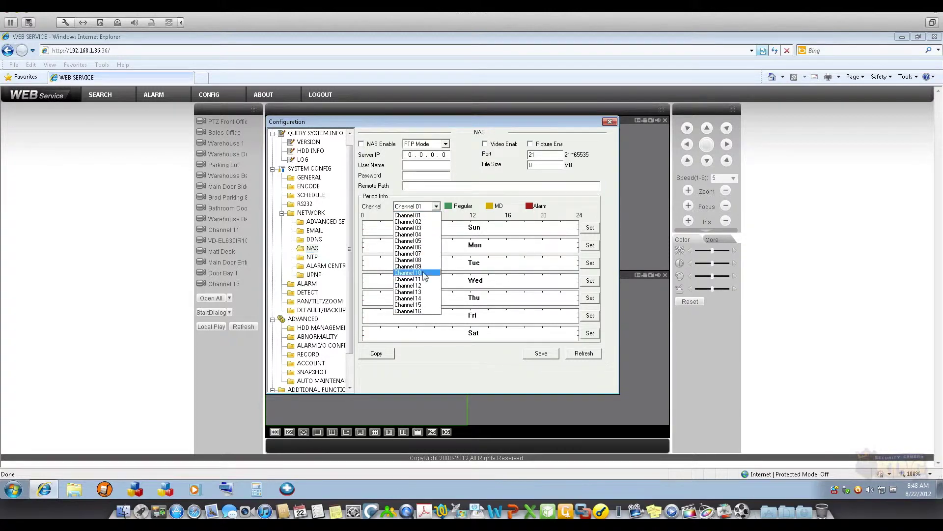
pyautogui.click(477, 173)
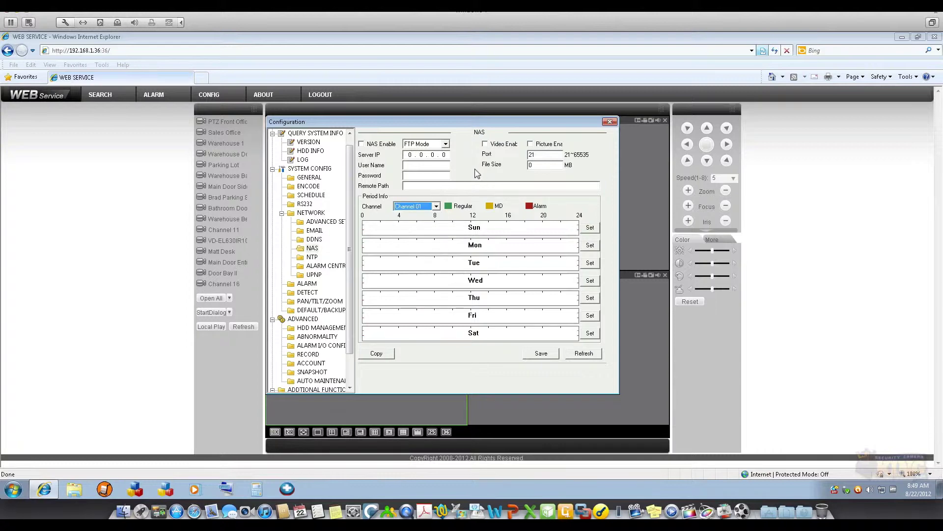
# Step: Open the encode settings for Channel 01 and view the Motion Stream, Alarm Stream and Normal Stream values of the main stream
pyautogui.click(295, 213)
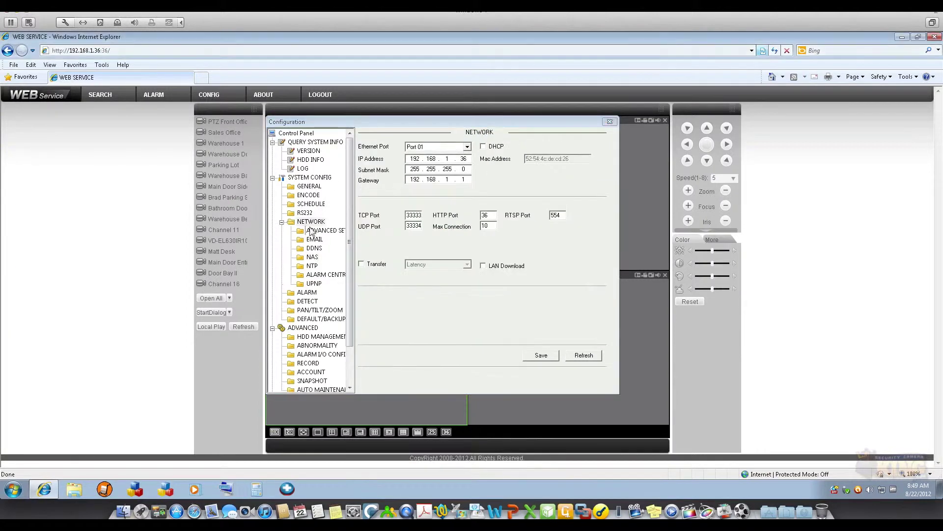
pyautogui.click(309, 196)
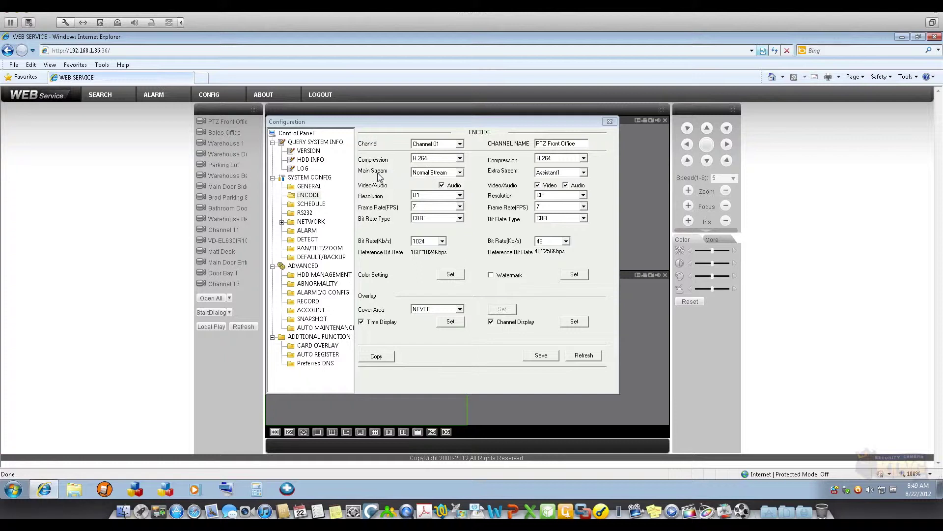
pyautogui.click(434, 172)
pyautogui.click(426, 185)
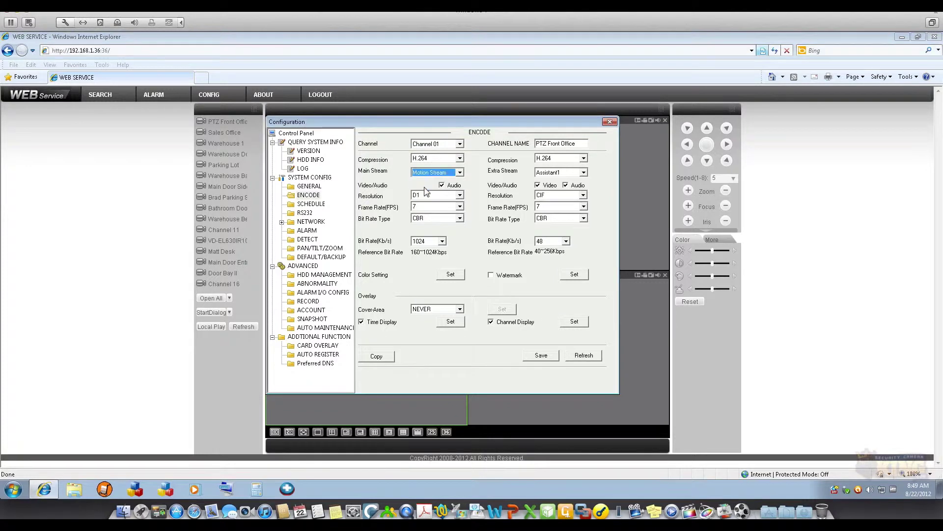
pyautogui.click(434, 173)
pyautogui.click(427, 194)
pyautogui.click(435, 174)
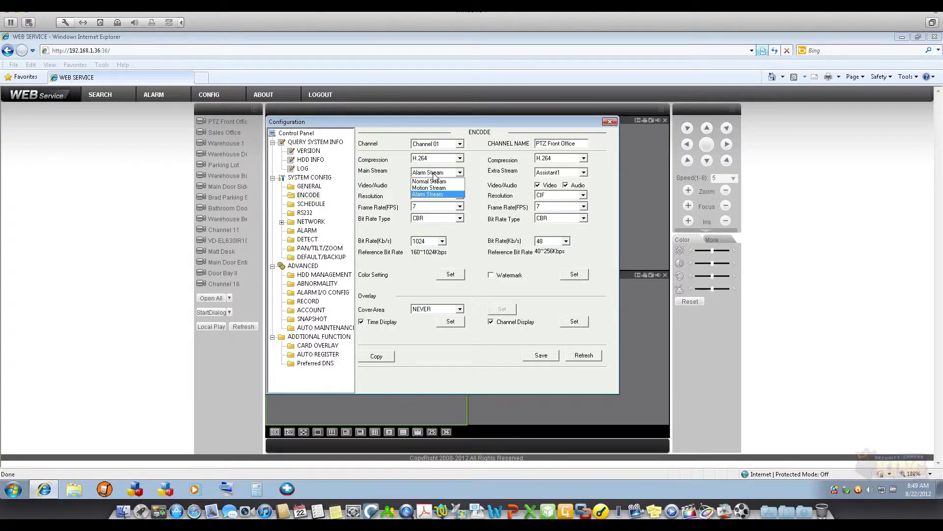
pyautogui.click(428, 182)
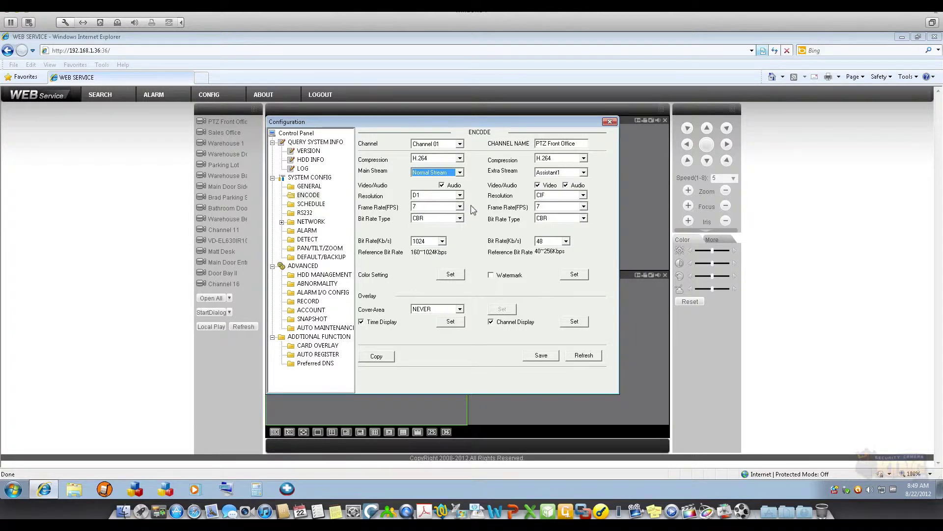
# Step: Set Channel 01's main Motion Stream to CIF resolution and a frame rate of 1 FPS
pyautogui.click(460, 172)
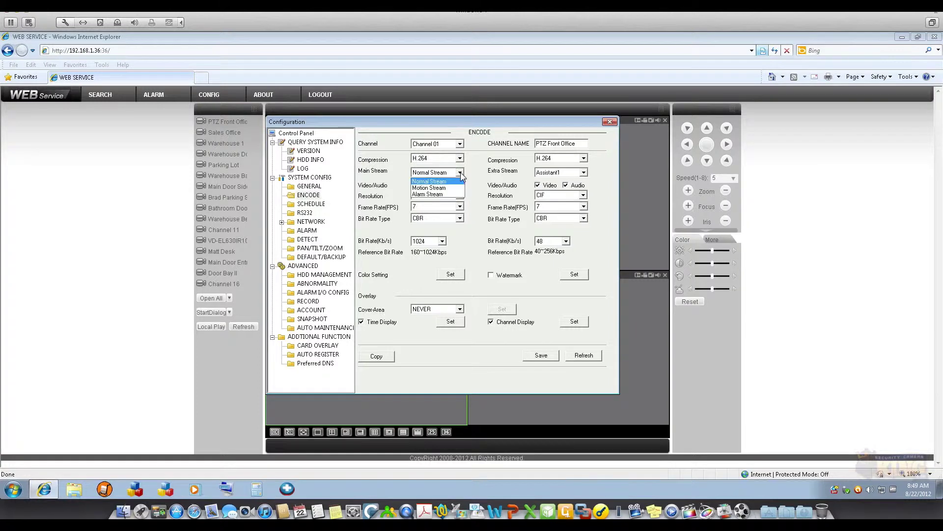
pyautogui.click(443, 189)
pyautogui.click(424, 196)
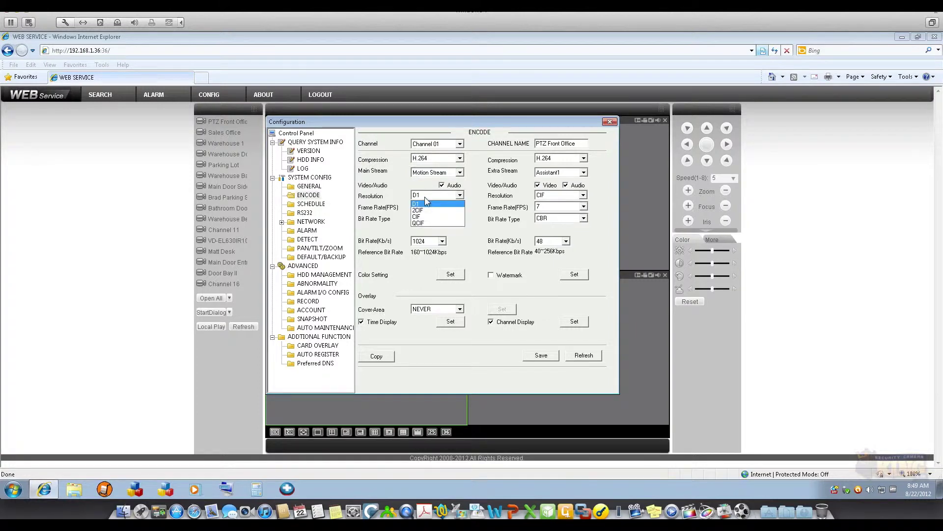
pyautogui.click(418, 217)
pyautogui.click(460, 207)
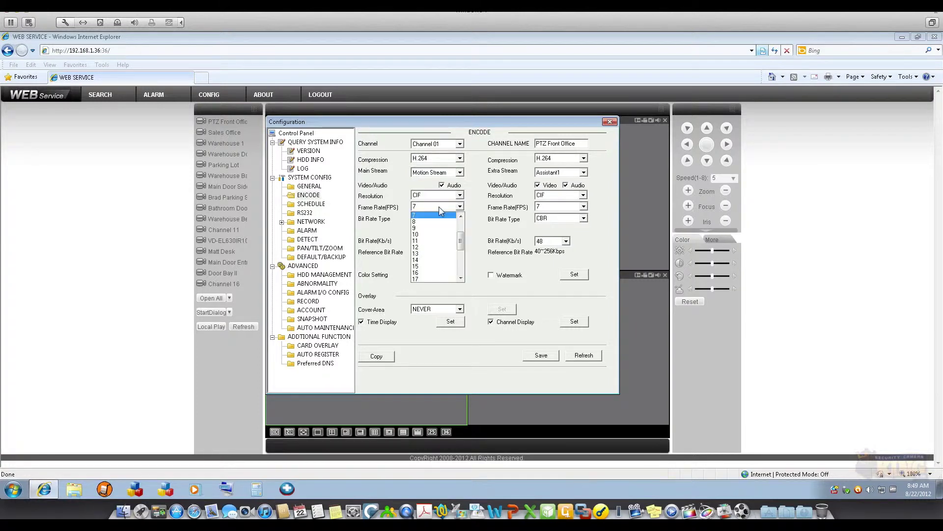
pyautogui.moveTo(462, 243); pyautogui.dragTo(461, 216)
pyautogui.click(423, 215)
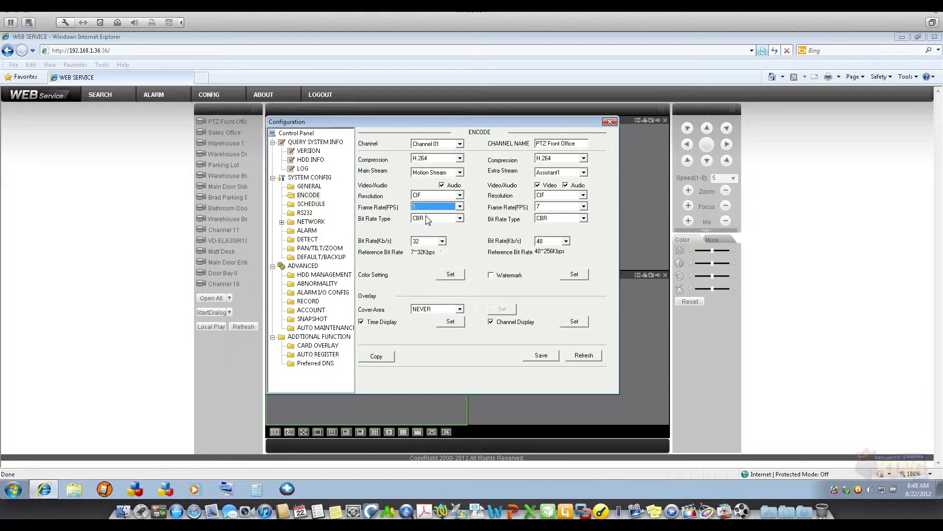
# Step: Compare Channel 01's Normal Stream settings with its Motion Stream settings, leaving the Motion Stream's resolution at CIF
pyautogui.click(460, 172)
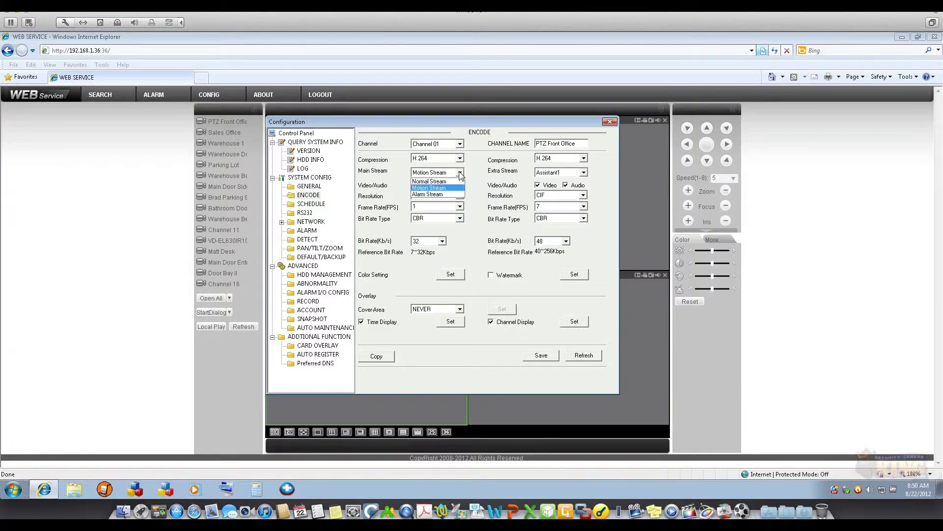
pyautogui.click(434, 182)
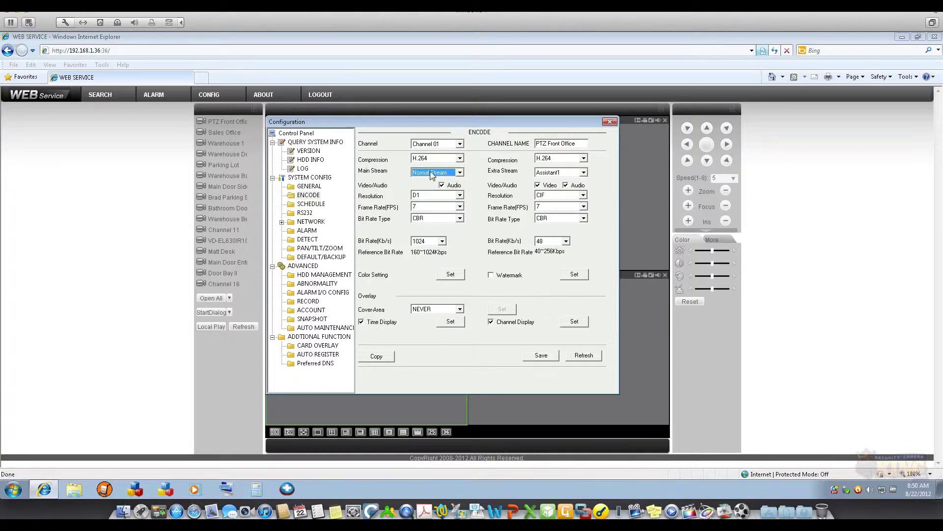
pyautogui.click(424, 176)
pyautogui.click(424, 180)
pyautogui.click(439, 177)
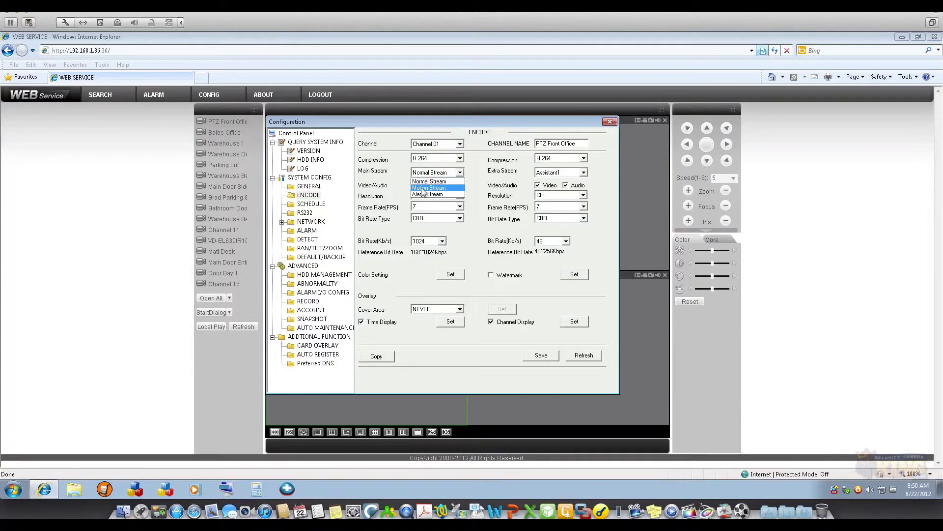
pyautogui.click(427, 188)
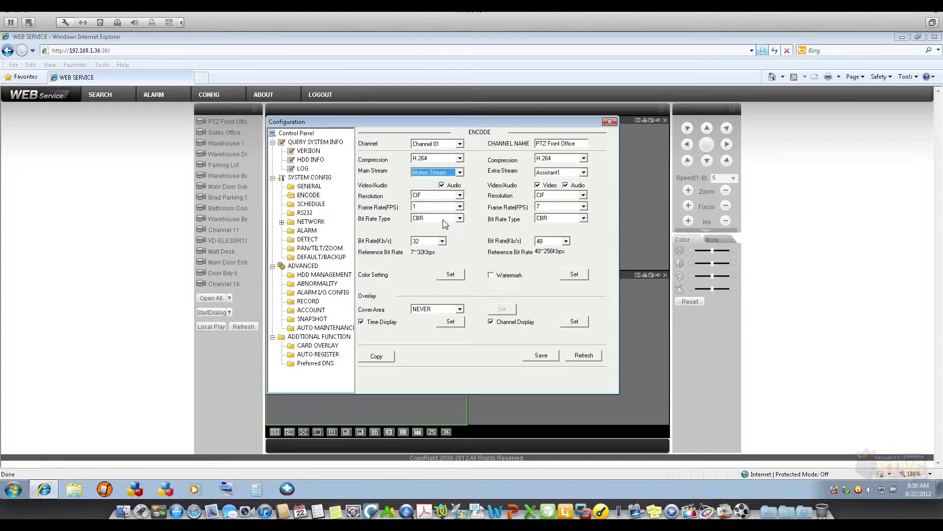
pyautogui.click(419, 196)
pyautogui.click(417, 216)
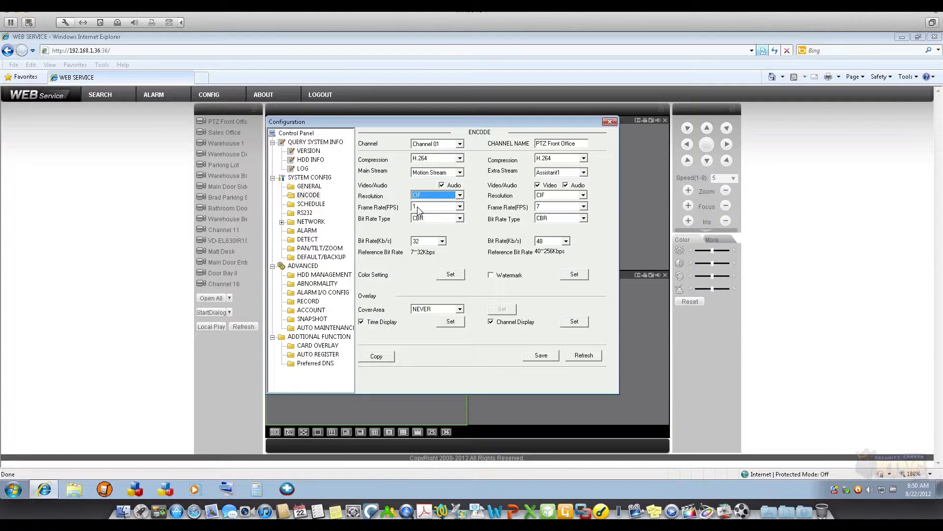
# Step: Check the Motion Stream's bit rate options and the motion detection settings, and close the configuration without saving
pyautogui.click(426, 241)
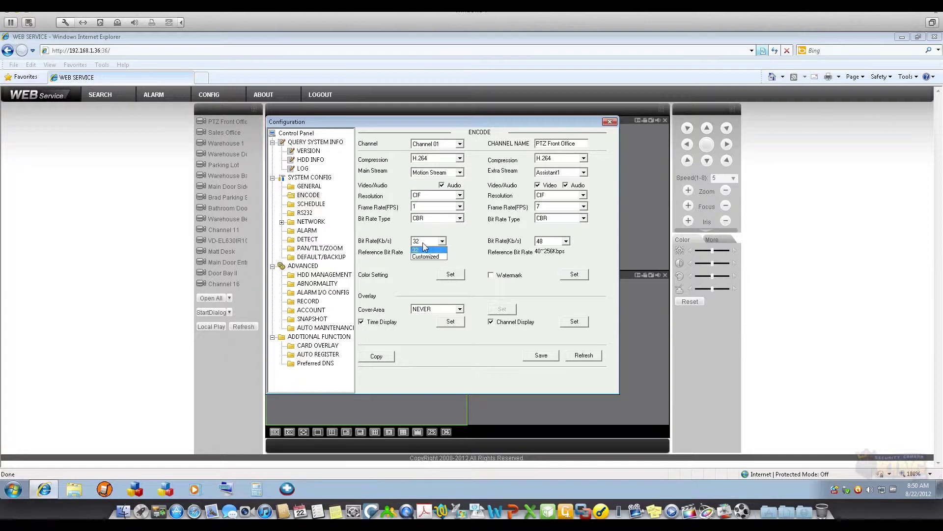
pyautogui.click(479, 237)
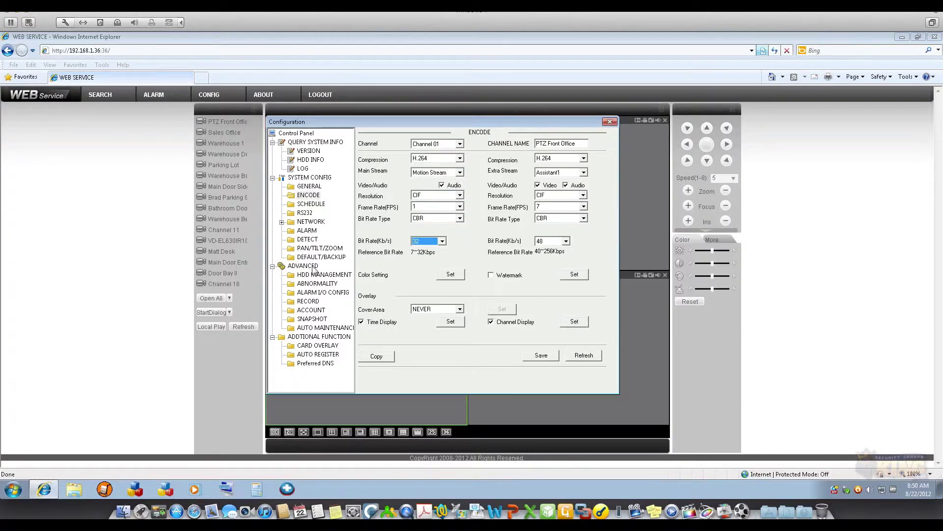
pyautogui.click(307, 240)
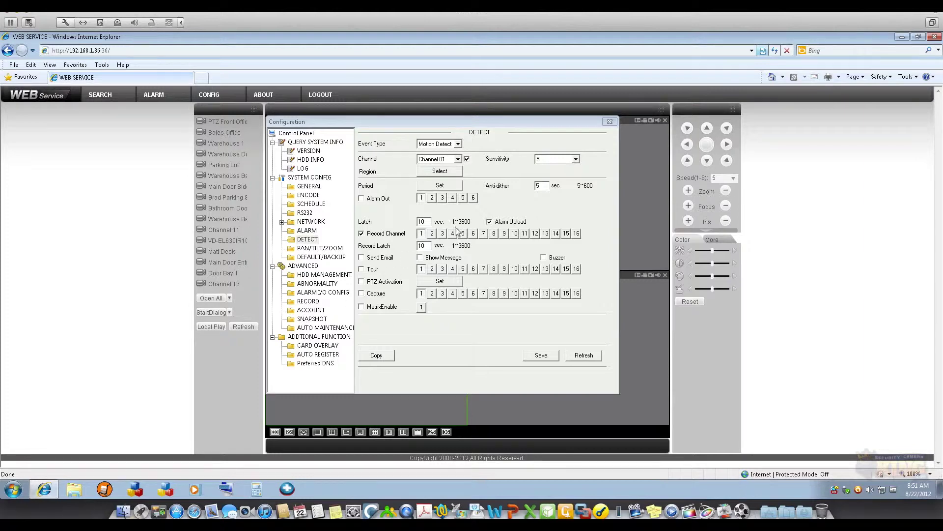
pyautogui.click(610, 122)
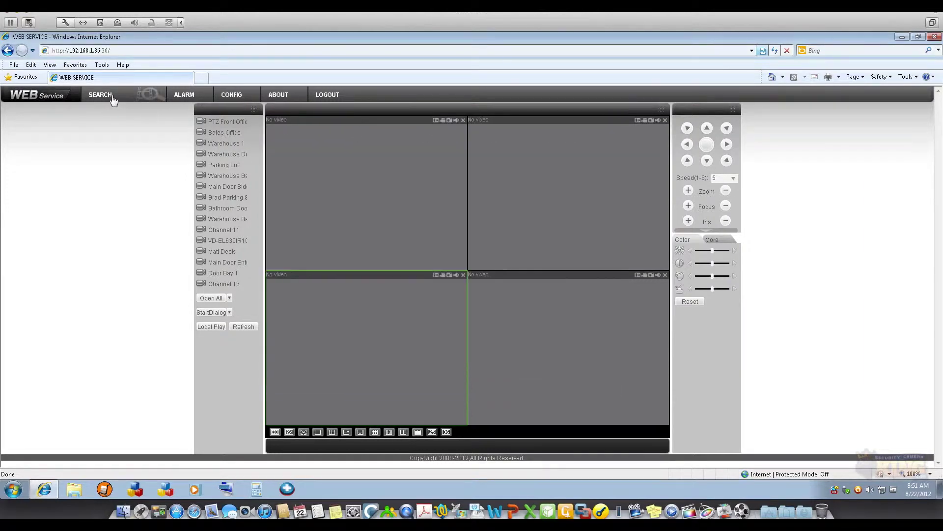
pyautogui.click(100, 94)
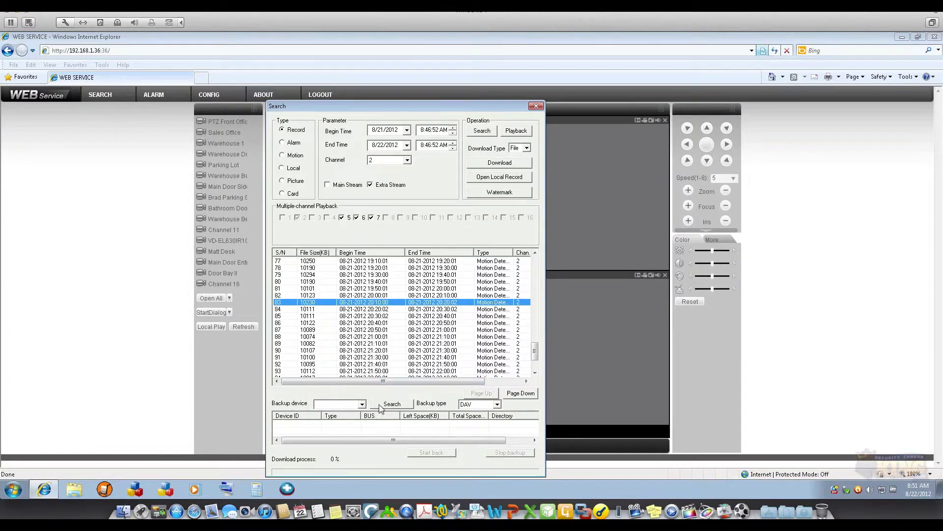
pyautogui.click(362, 404)
pyautogui.click(362, 405)
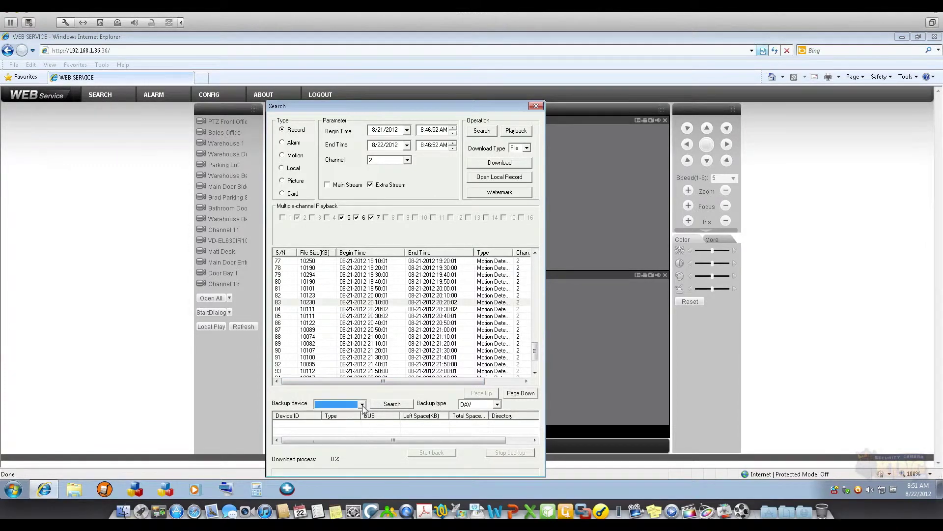
pyautogui.click(347, 275)
pyautogui.moveTo(347, 273); pyautogui.dragTo(352, 303)
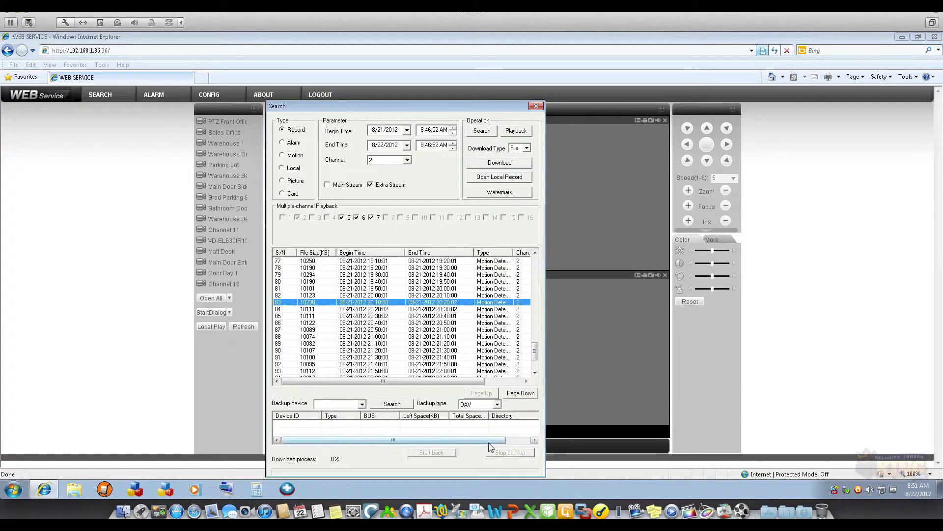
# Step: Check the backup device choices again without picking one, and set the backup type to ASF
pyautogui.click(363, 407)
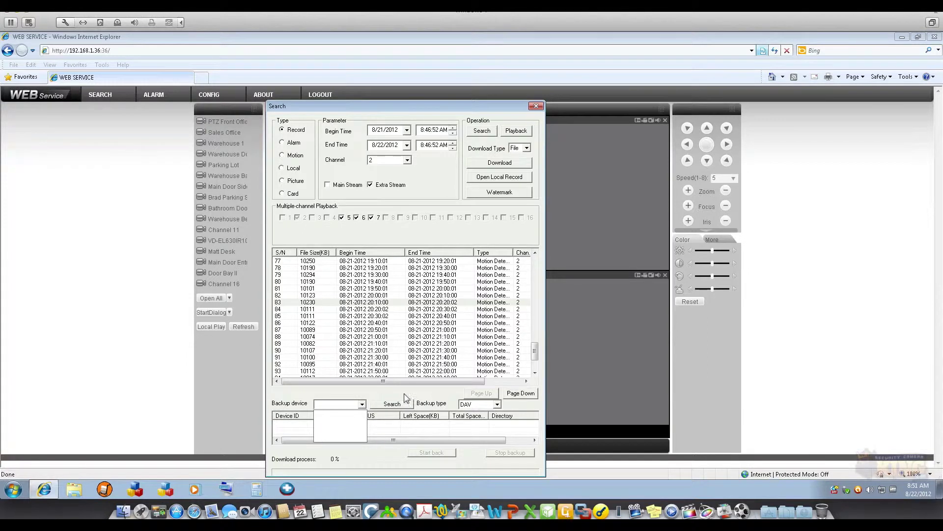
pyautogui.click(434, 390)
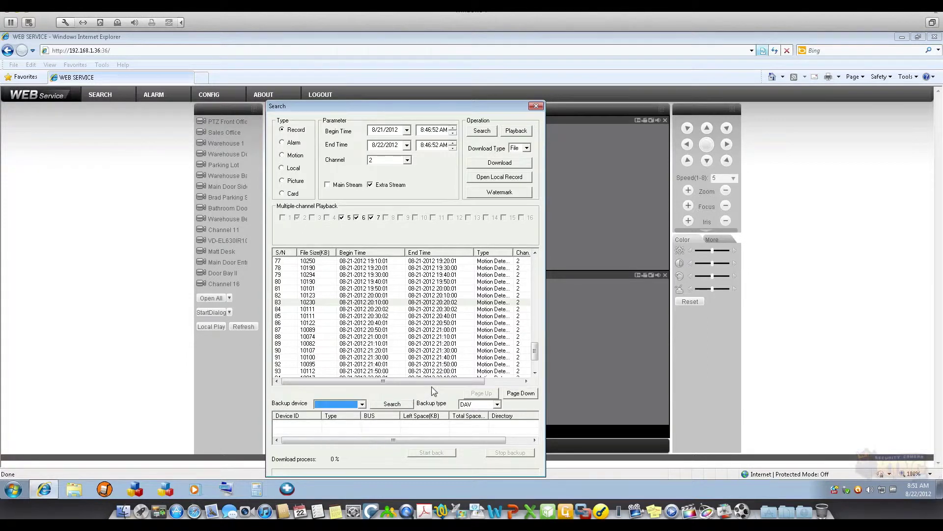
pyautogui.click(497, 404)
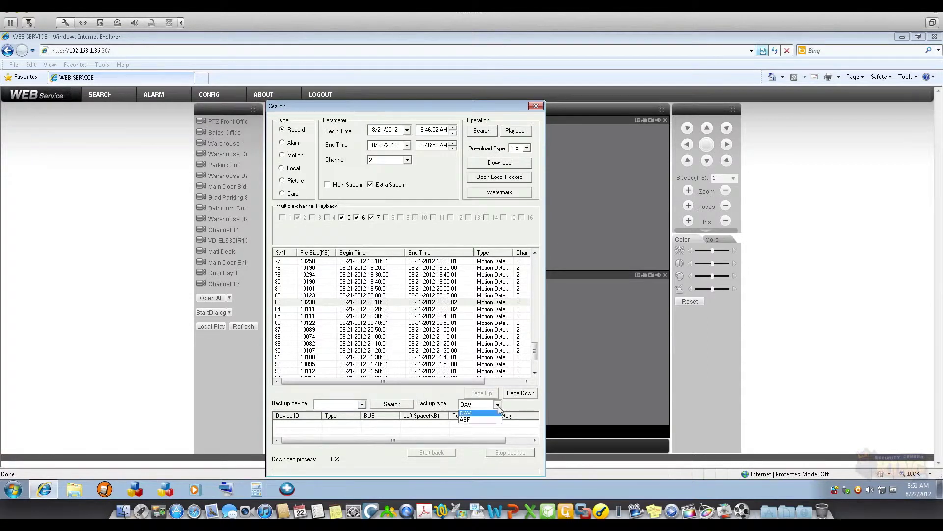
pyautogui.click(475, 421)
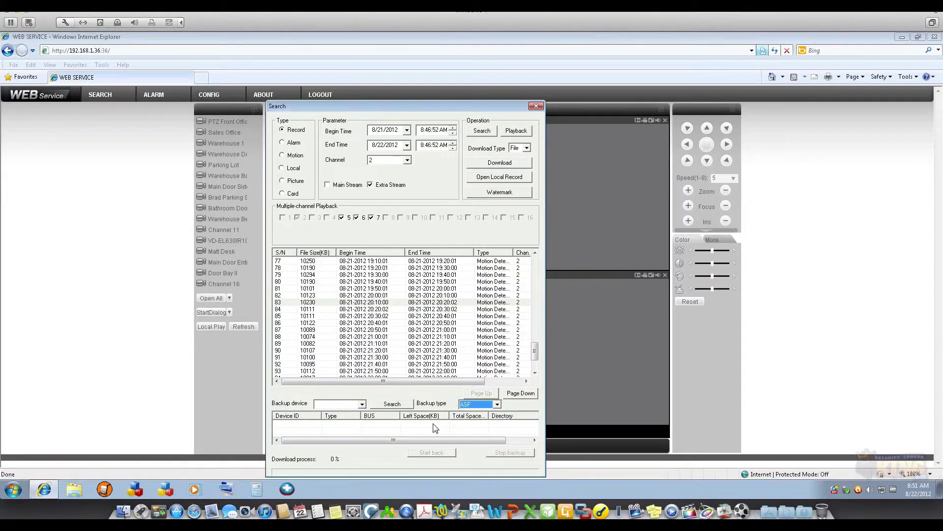
# Step: Choose the backup type again and search for available backup devices
pyautogui.click(488, 406)
pyautogui.click(471, 415)
pyautogui.click(383, 405)
pyautogui.click(341, 217)
pyautogui.click(356, 219)
pyautogui.click(371, 217)
pyautogui.doubleClick(374, 308)
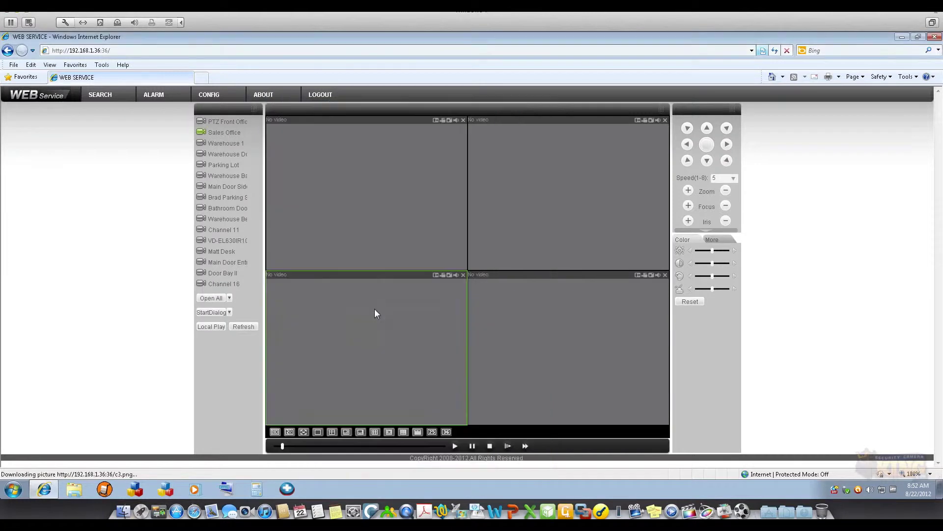
pyautogui.doubleClick(397, 318)
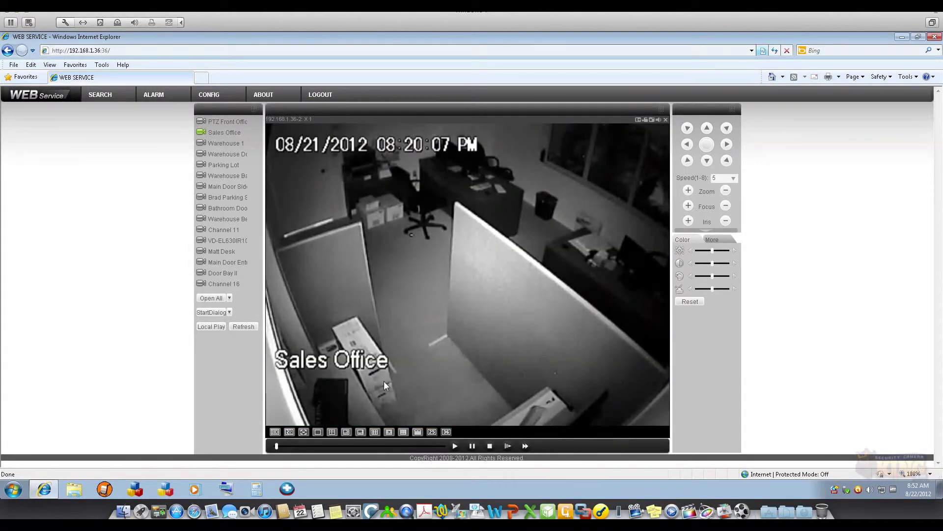
# Step: Check the folder choices for the recording save path and confirm the path as C:\RecordDownload
pyautogui.click(711, 240)
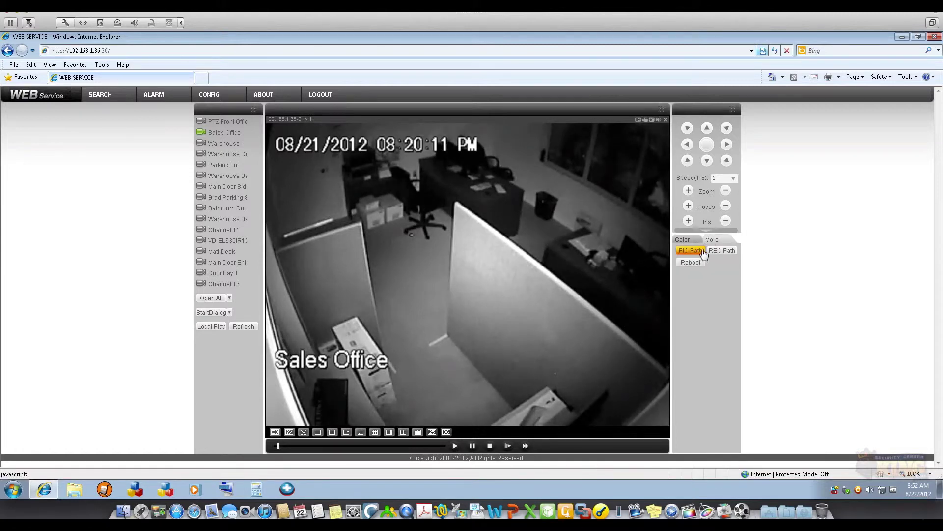
pyautogui.click(721, 251)
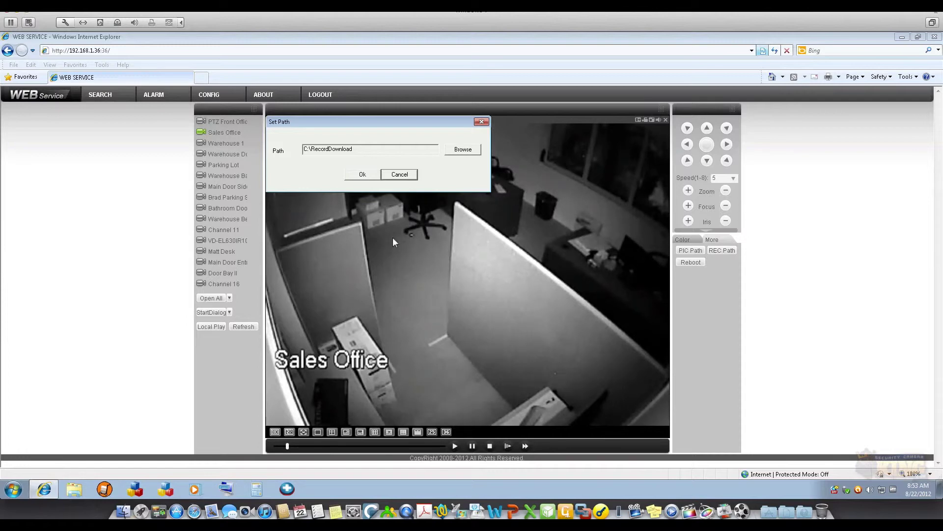
pyautogui.moveTo(303, 148); pyautogui.dragTo(355, 148)
pyautogui.click(466, 149)
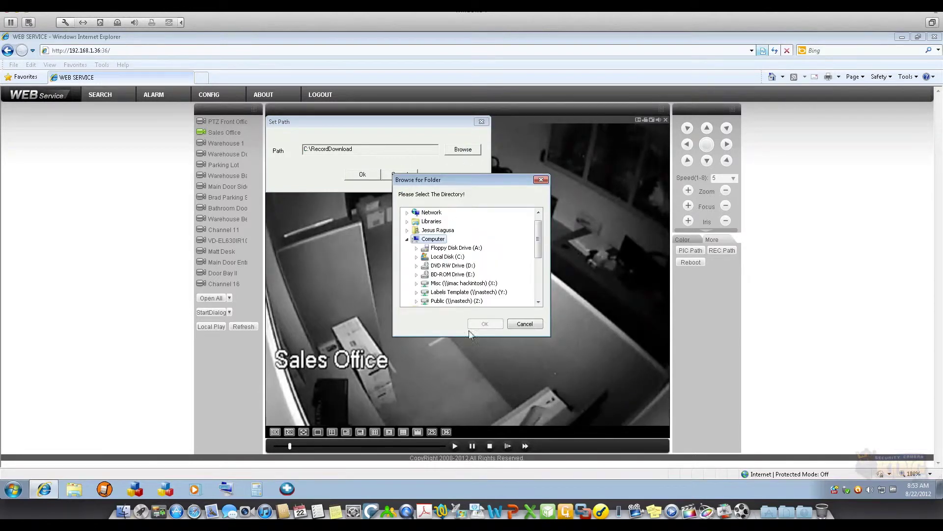
pyautogui.click(523, 325)
pyautogui.click(359, 176)
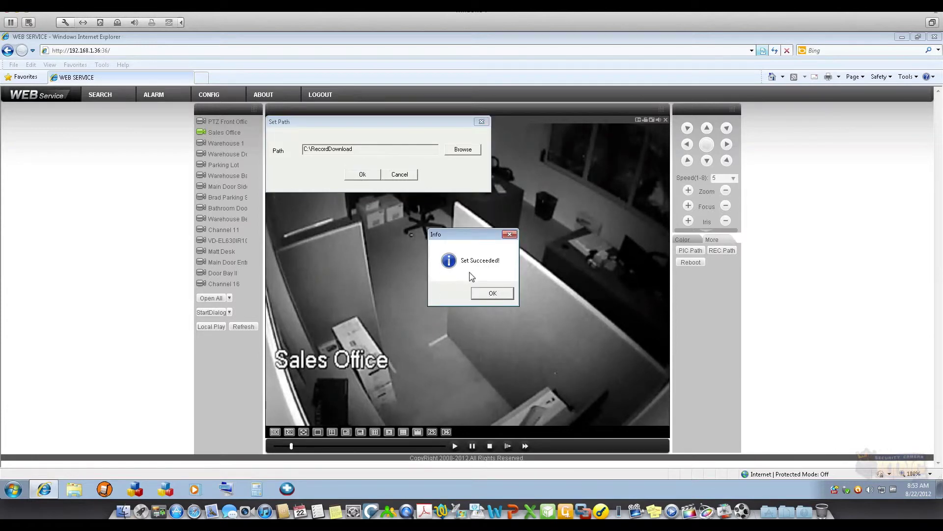
pyautogui.click(493, 293)
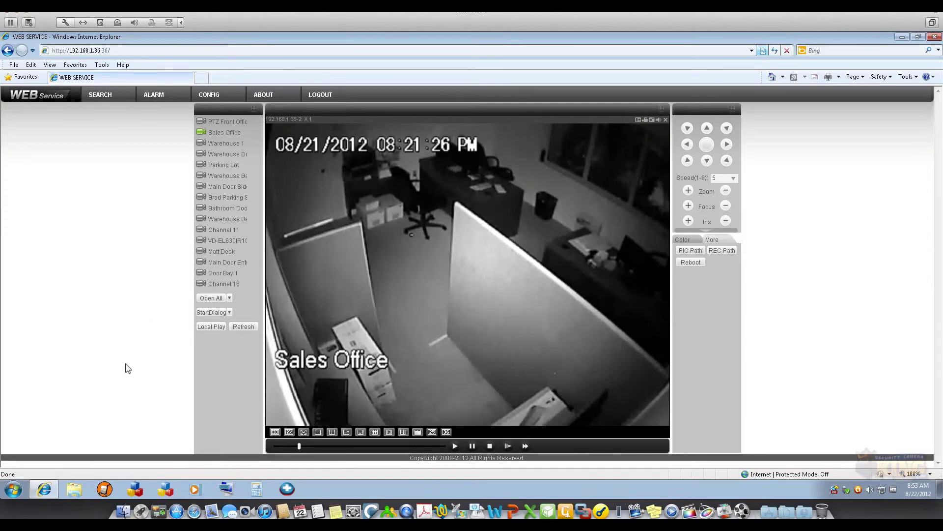
# Step: Switch to Windows Explorer and open the channel 2 recordings folder, C:\RecordDownload\2
pyautogui.click(14, 492)
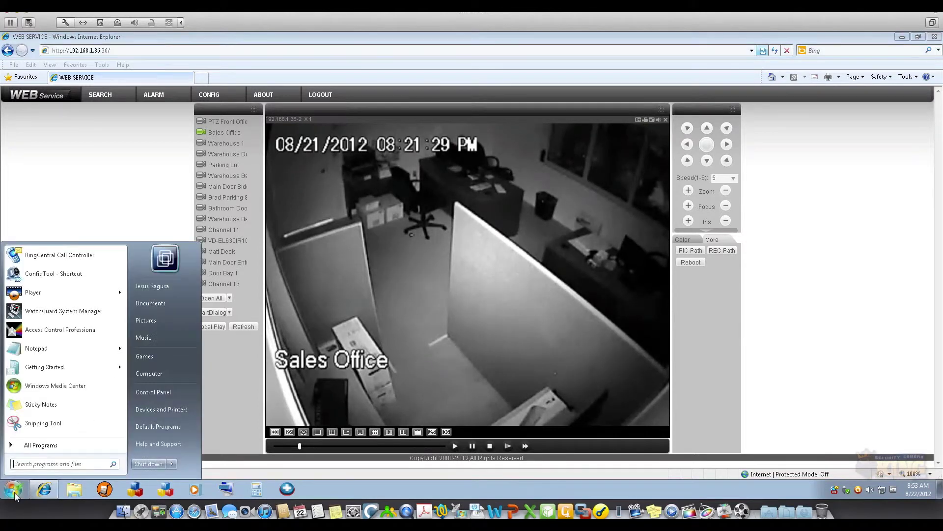
pyautogui.click(153, 377)
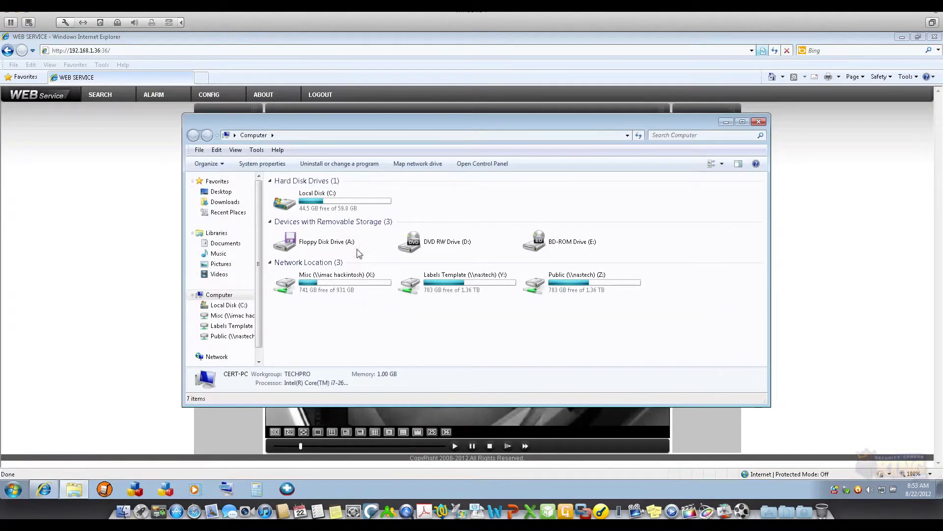
pyautogui.doubleClick(310, 202)
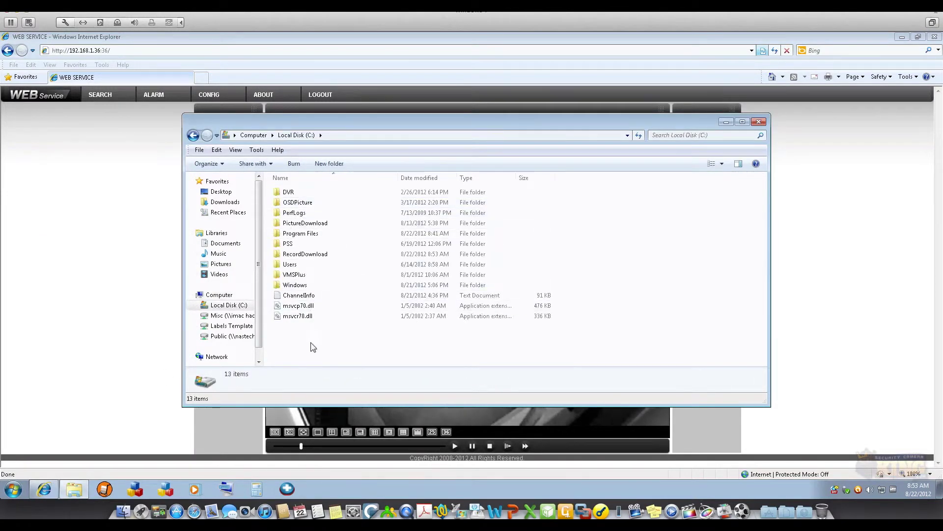
pyautogui.doubleClick(305, 254)
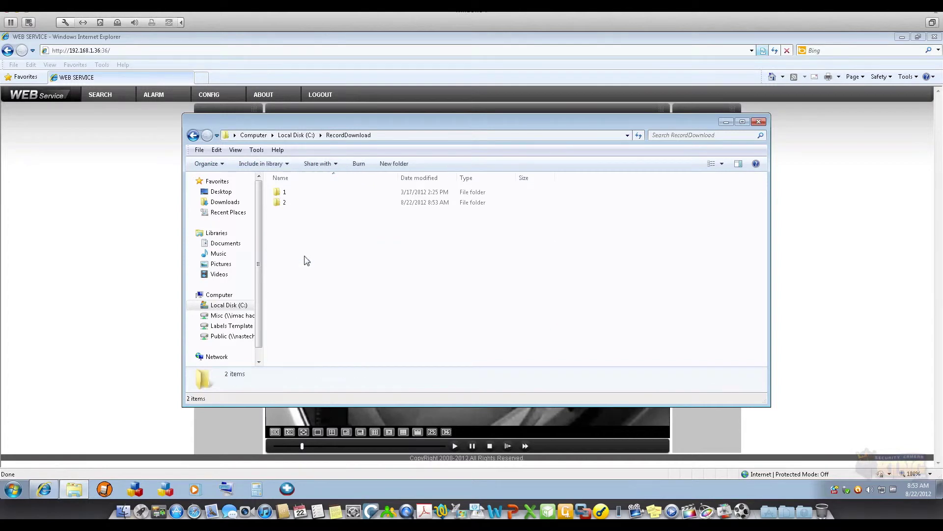
pyautogui.doubleClick(283, 205)
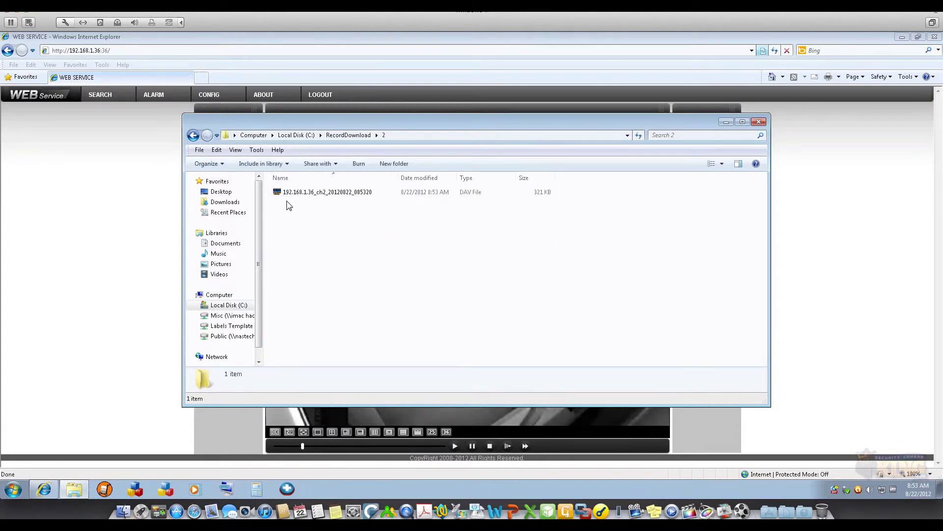
# Step: Play the DAV recording 192.168.1.36_ch2_20120822_085320 in the player, close its video window and stop playback
pyautogui.click(321, 194)
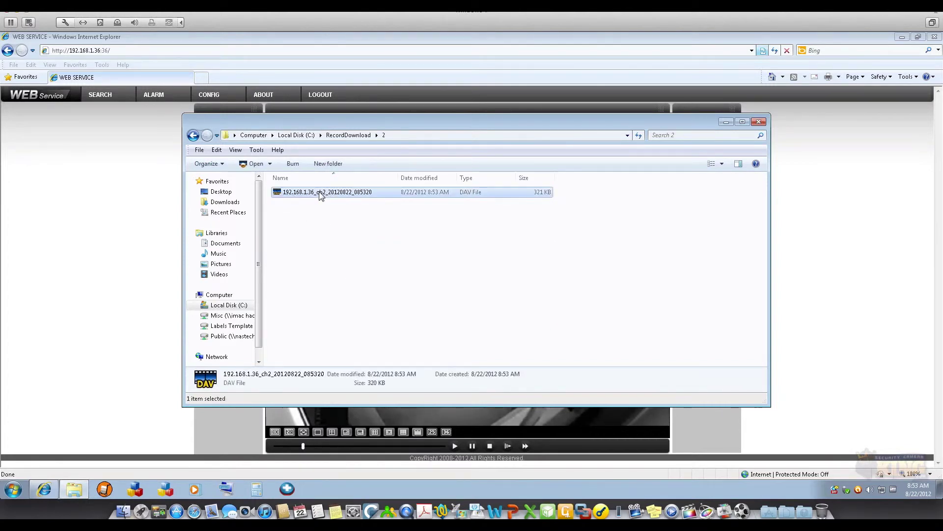
pyautogui.doubleClick(321, 194)
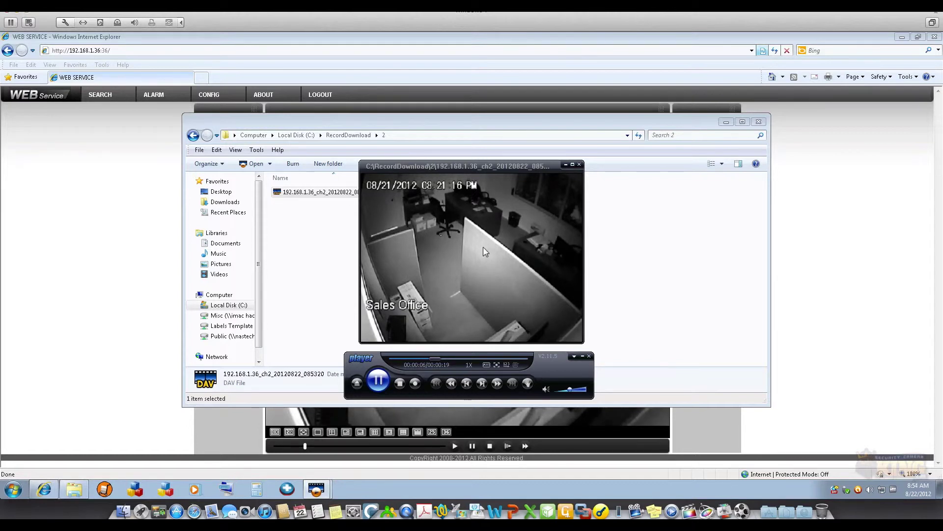
pyautogui.click(579, 165)
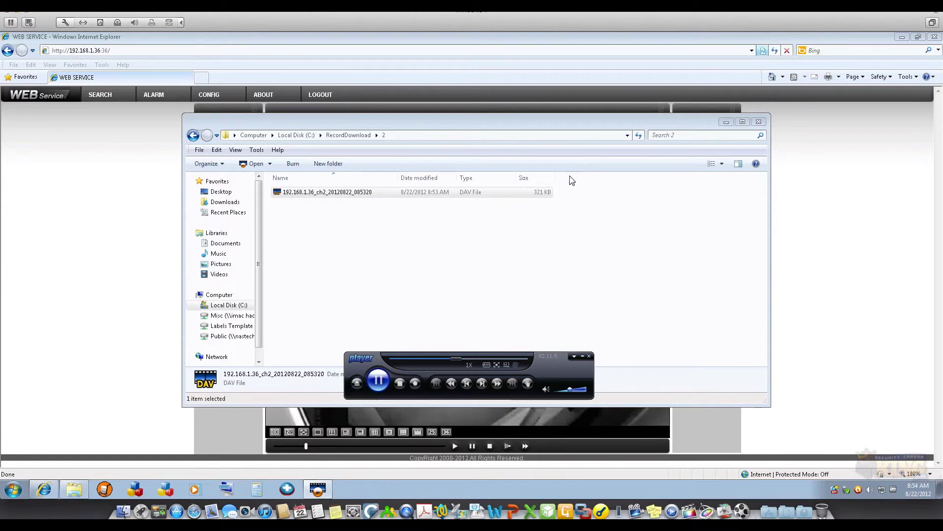
pyautogui.click(399, 383)
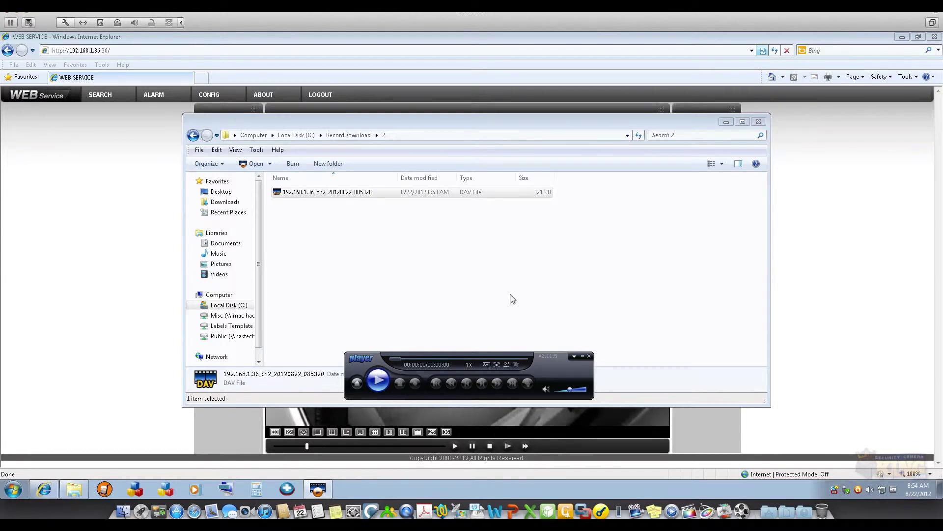
# Step: Convert C:\RecordDownload\2\192.168.1.36_ch2_20120822_085320.dav to an AVI file in the same folder
pyautogui.click(486, 365)
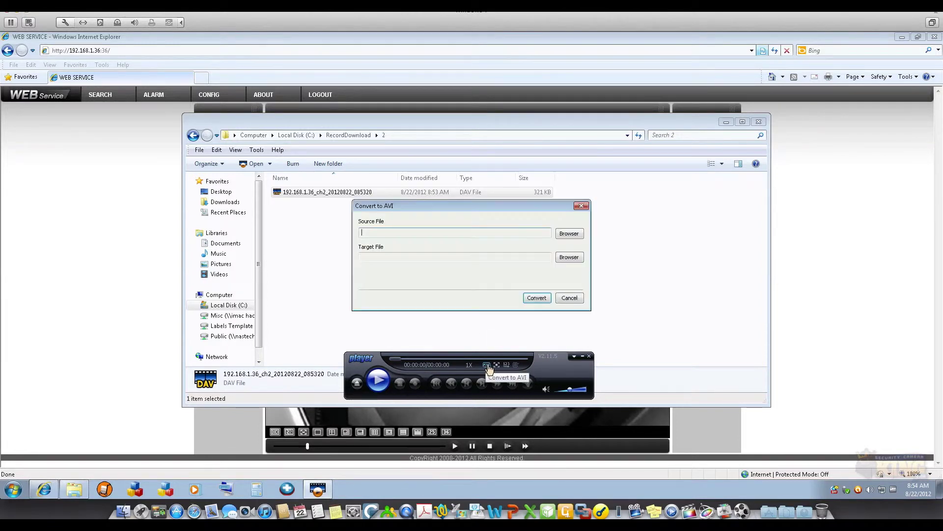
pyautogui.click(565, 234)
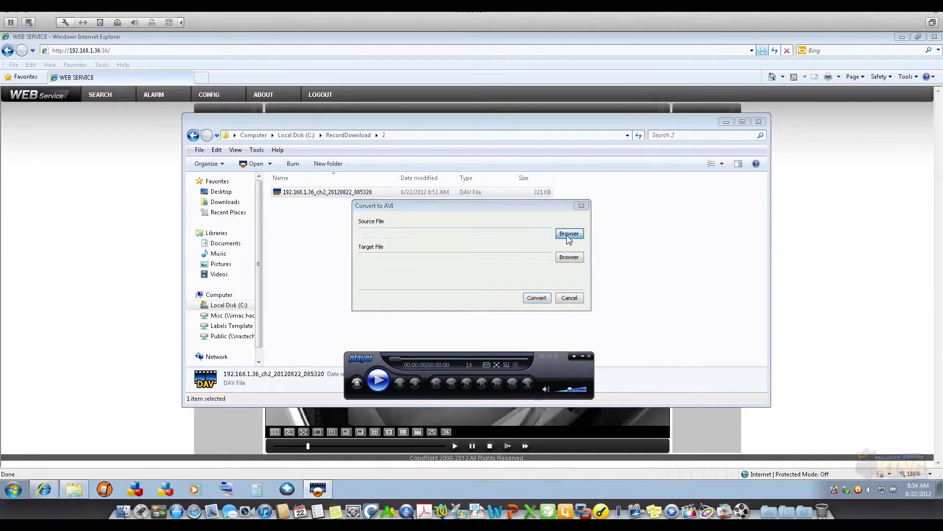
pyautogui.doubleClick(420, 226)
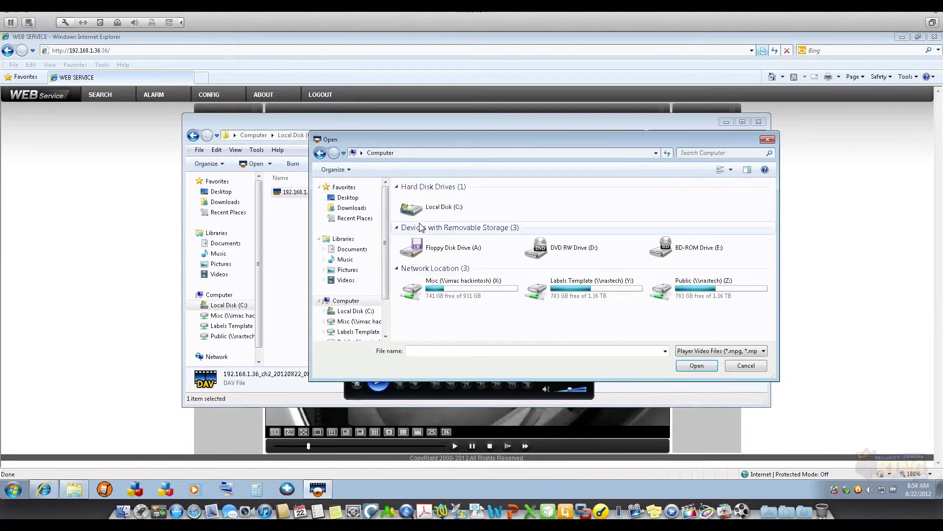
pyautogui.doubleClick(448, 207)
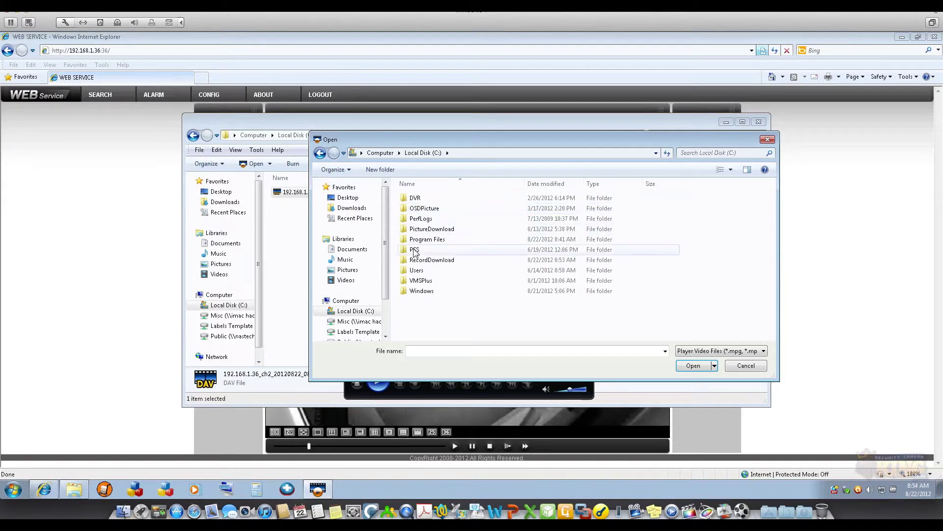
pyautogui.doubleClick(430, 261)
pyautogui.doubleClick(410, 209)
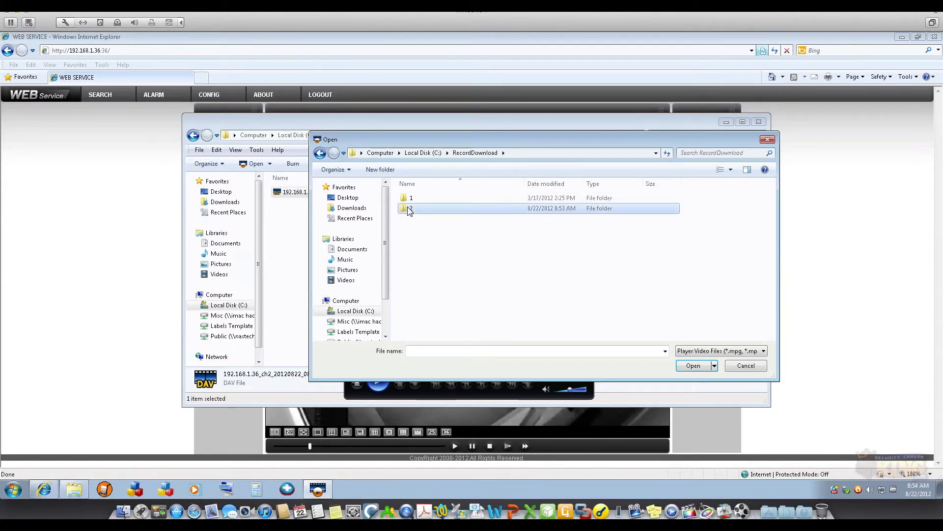
pyautogui.click(429, 199)
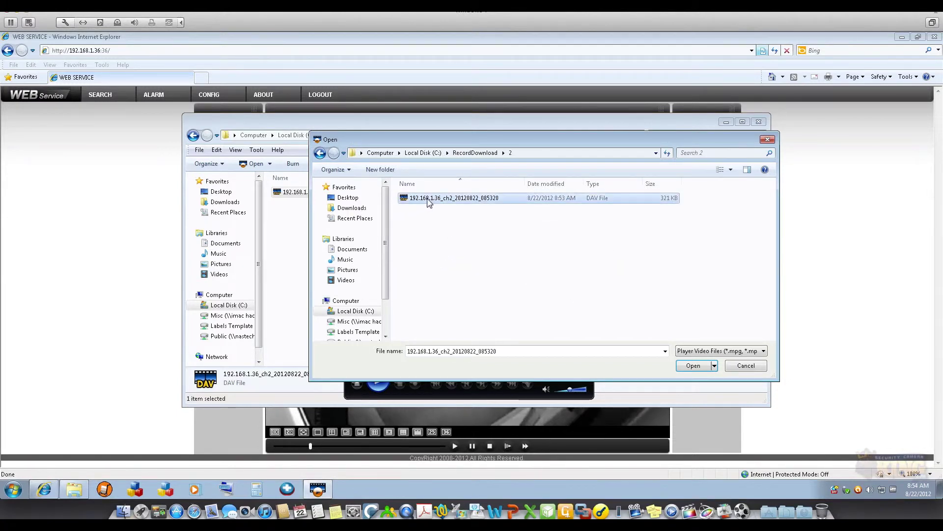
pyautogui.click(693, 366)
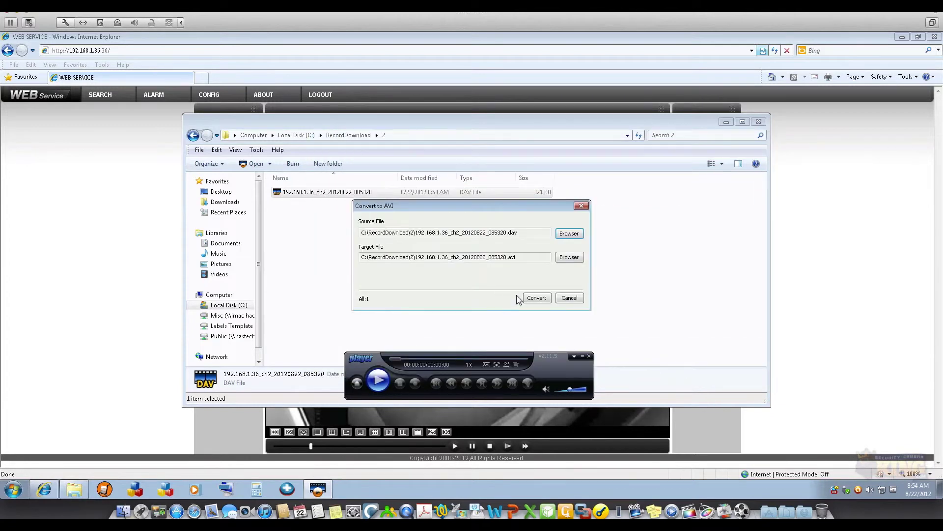
pyautogui.click(540, 298)
pyautogui.click(465, 291)
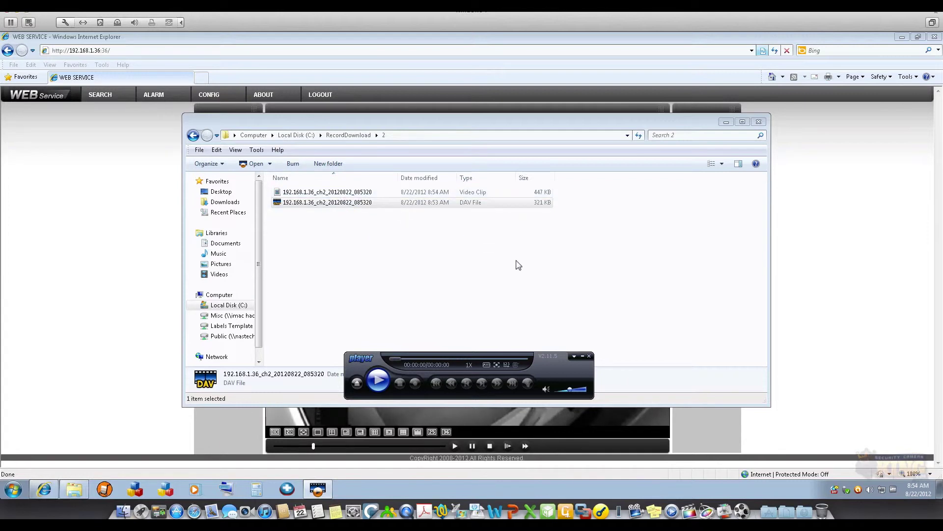
# Step: Close the player and the recordings folder window, and end the Sales Office playback in the web service
pyautogui.click(589, 356)
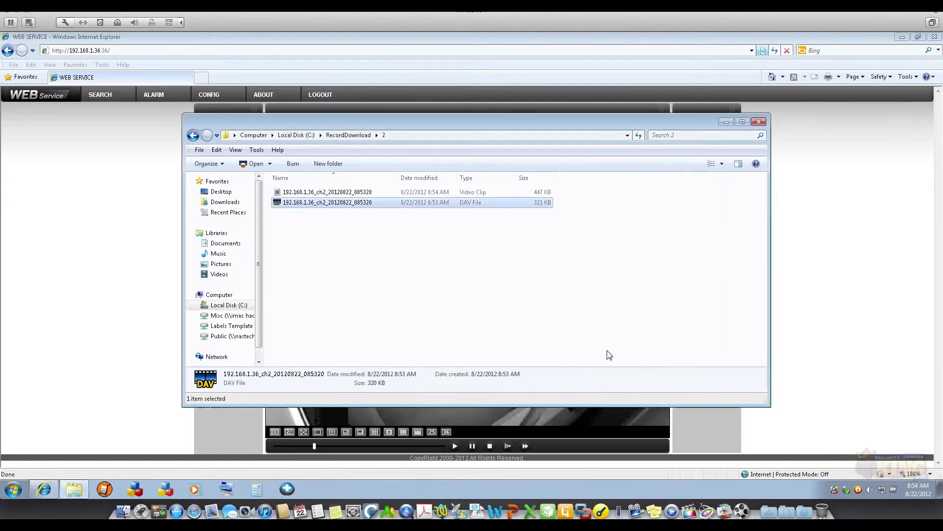
pyautogui.click(763, 124)
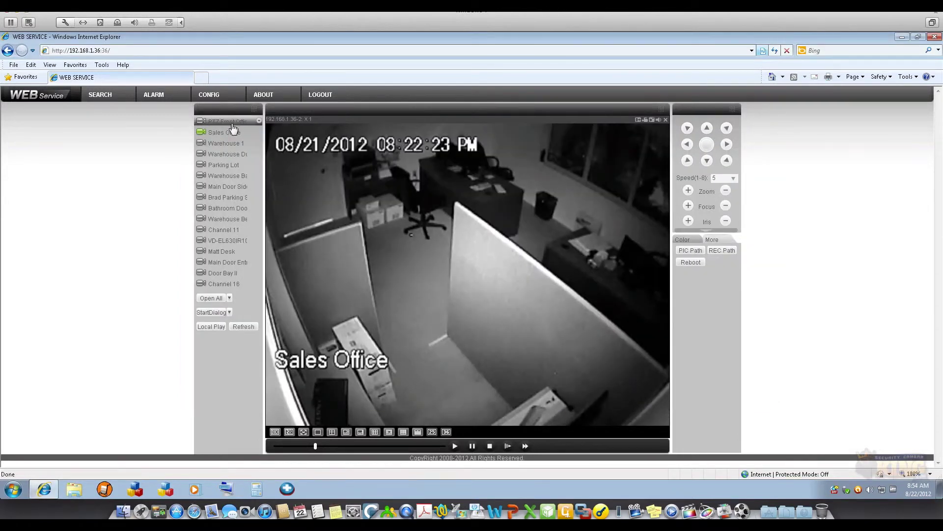
pyautogui.click(666, 119)
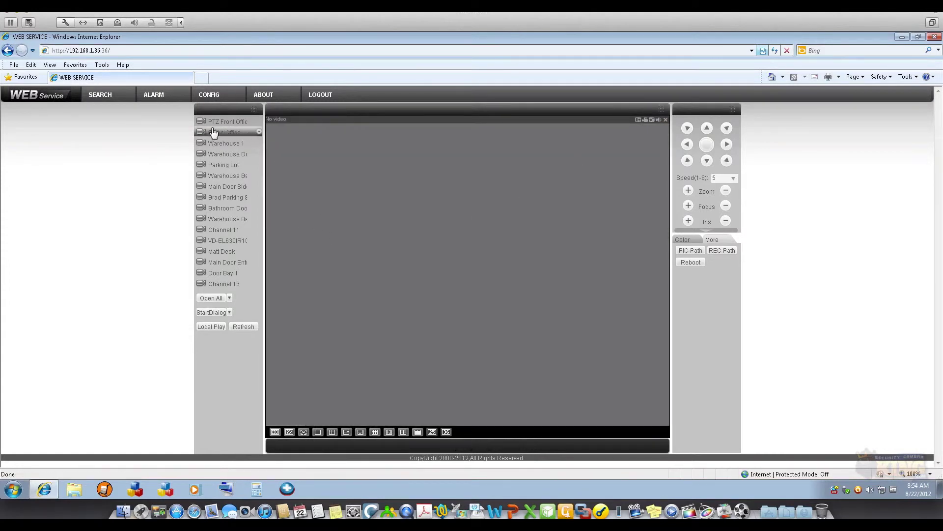
pyautogui.click(227, 271)
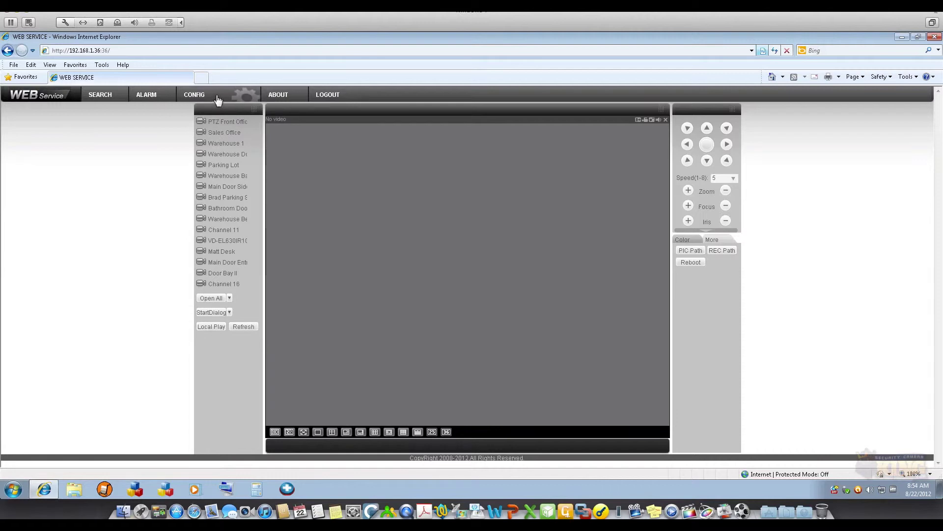
# Step: Log out, reload the login page and log back in as admin in WAN mode with the account password
pyautogui.click(328, 94)
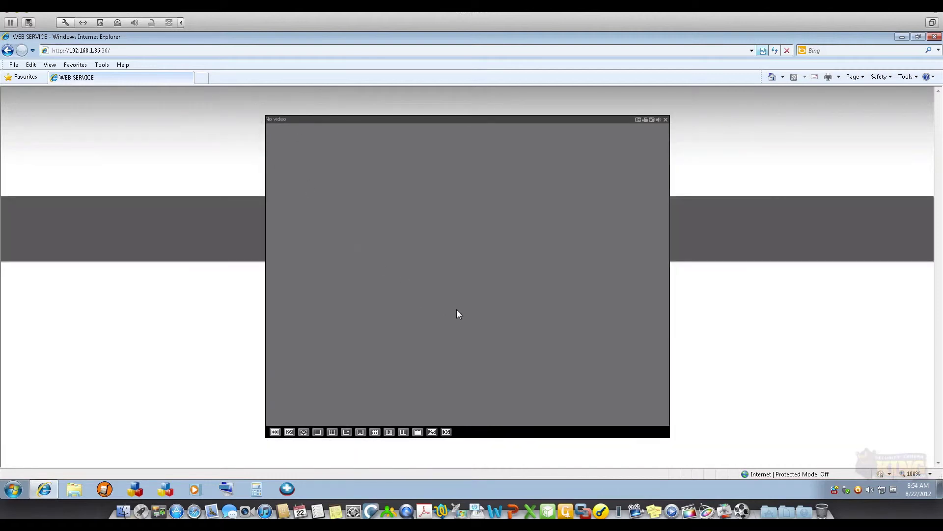
pyautogui.click(775, 51)
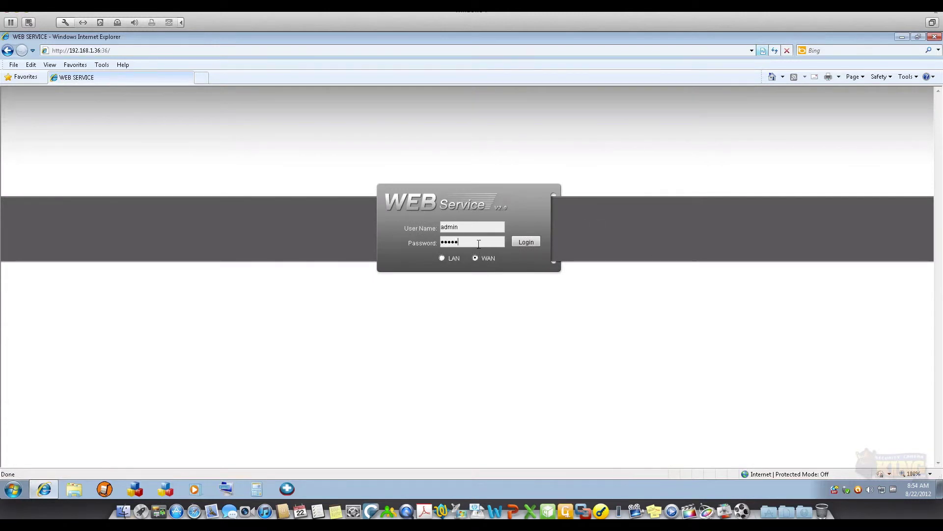
pyautogui.press('Return')
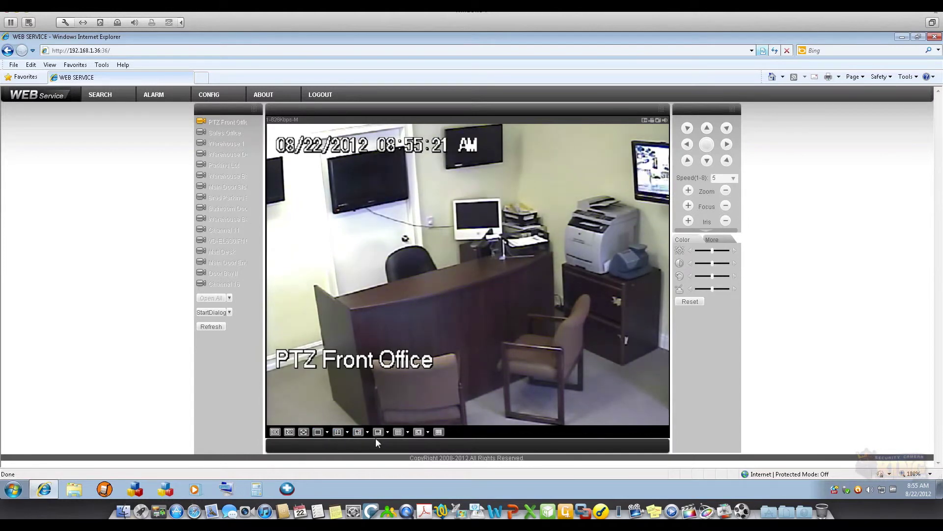
# Step: View channel 12 live on its own, and try the four-camera and nine-camera live layouts
pyautogui.click(327, 432)
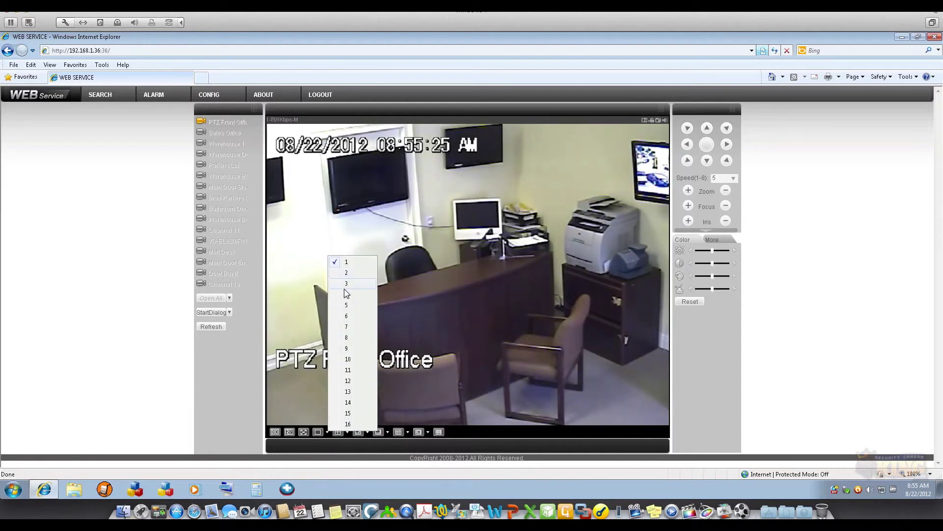
pyautogui.click(350, 382)
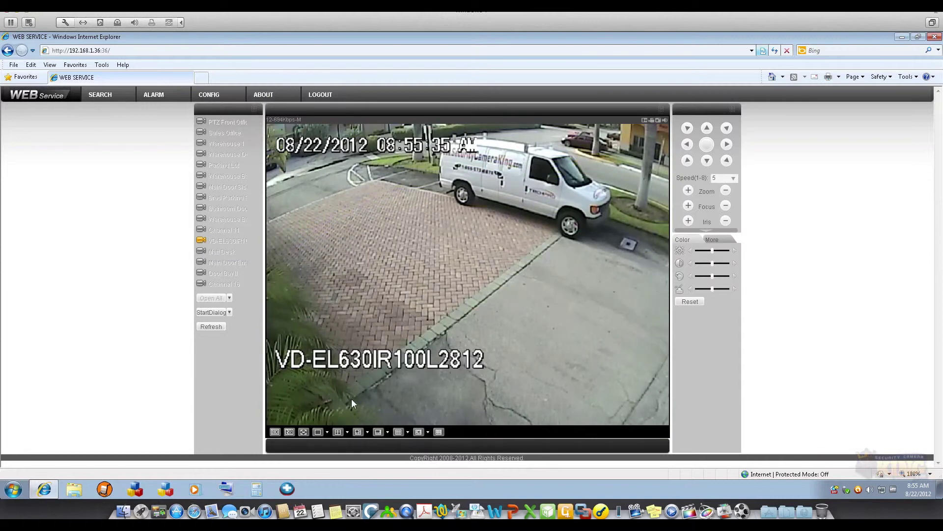
pyautogui.click(337, 432)
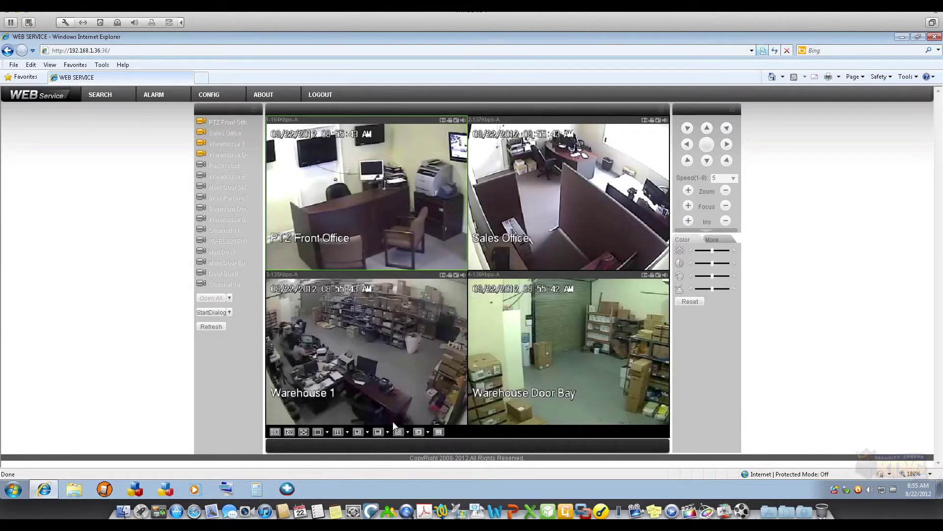
pyautogui.click(399, 431)
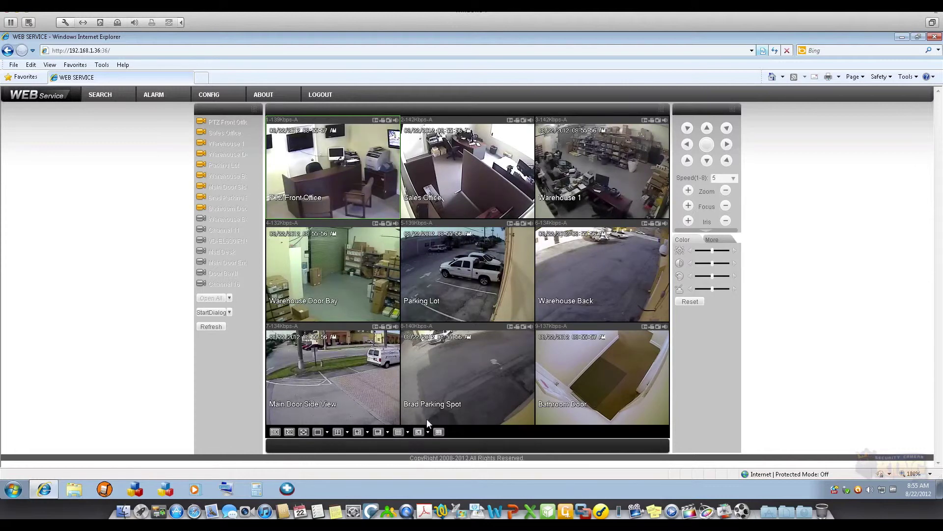
# Step: View all sixteen cameras live in one layout, and return to the four-camera layout
pyautogui.click(438, 432)
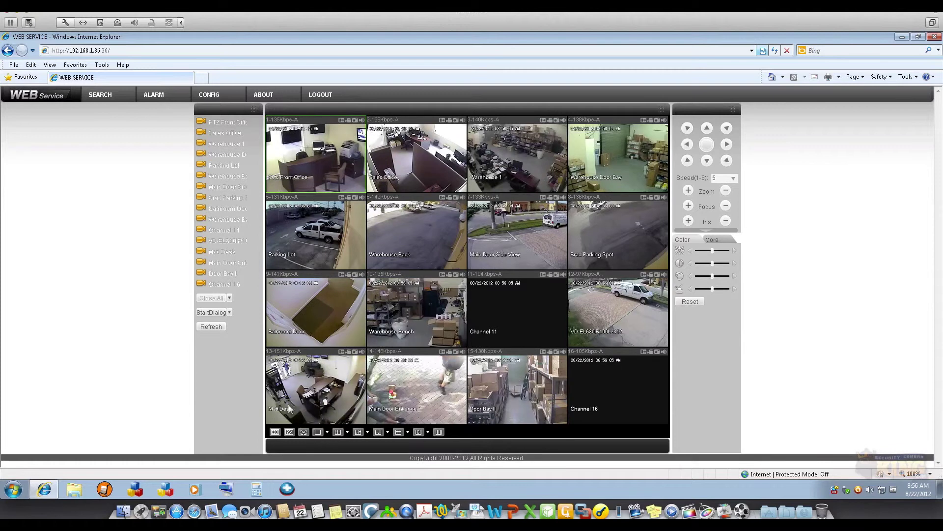
pyautogui.click(337, 433)
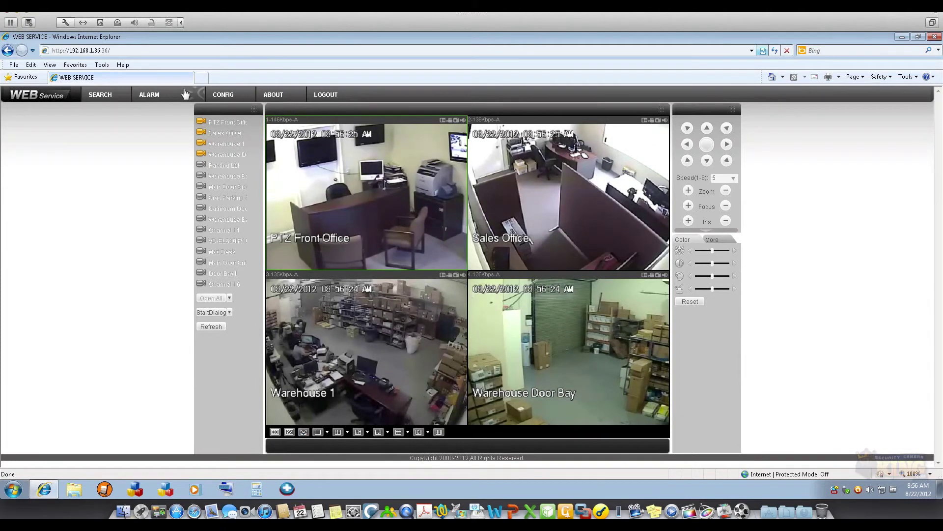
# Step: Review the main and extra stream encode settings of Channel 01 in the configuration, close it and log out of the web service
pyautogui.click(222, 93)
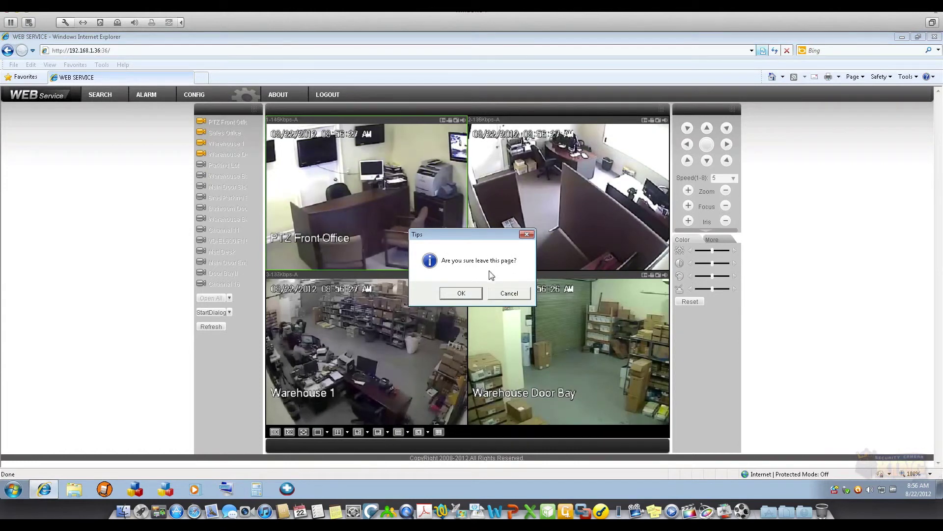
pyautogui.click(457, 295)
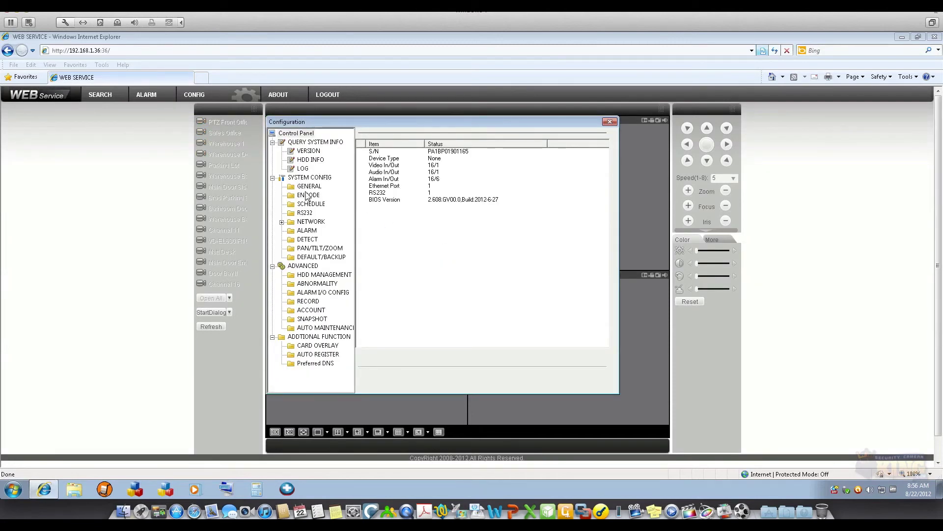
pyautogui.click(308, 187)
pyautogui.click(307, 196)
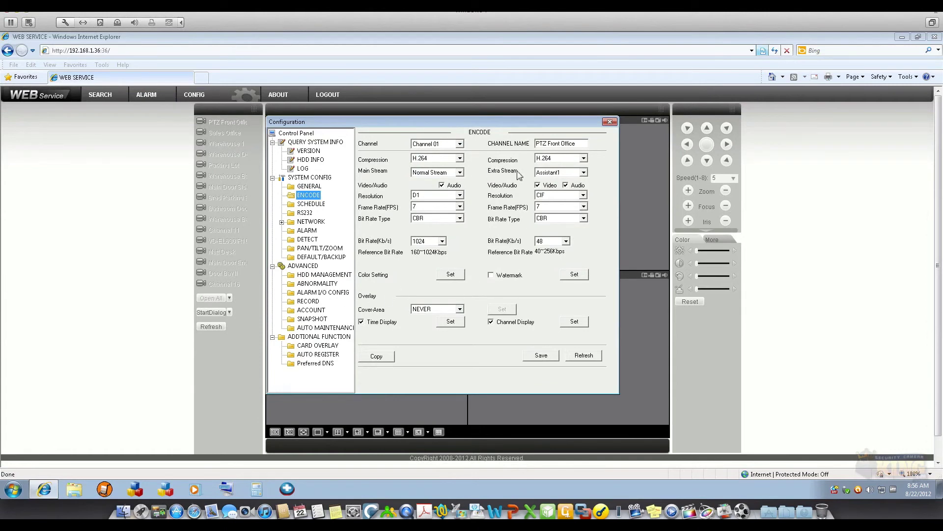
pyautogui.click(610, 123)
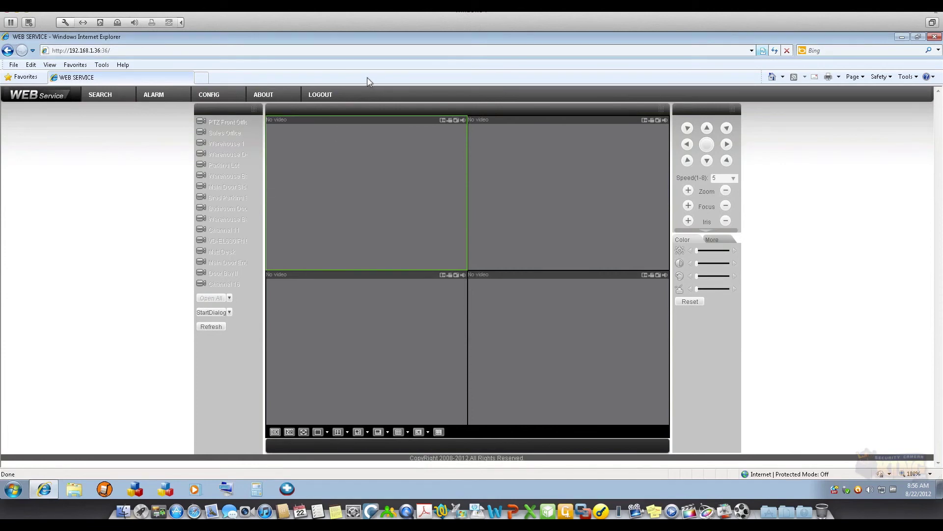
pyautogui.click(311, 96)
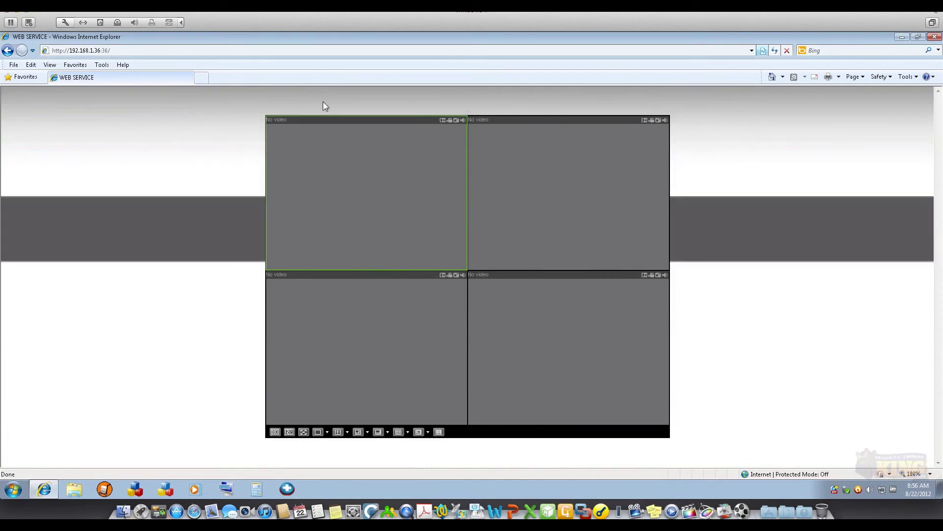